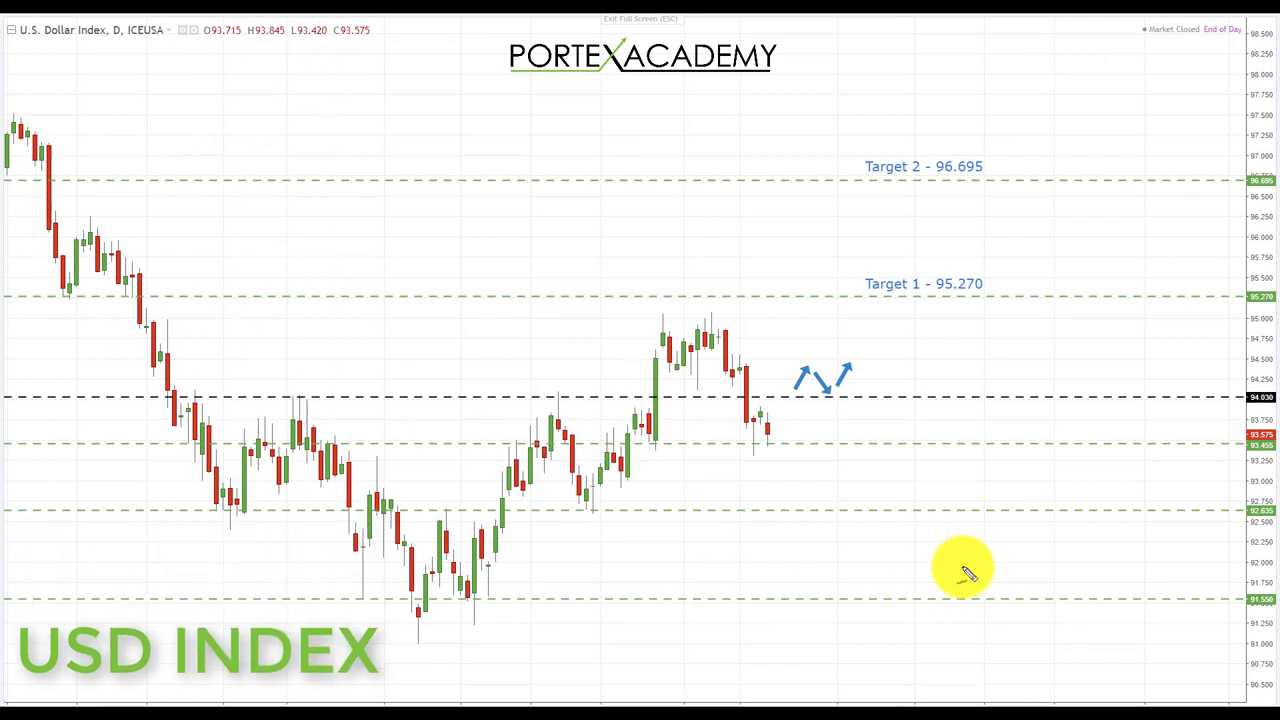
# Outline the inverse head-and-shoulders pattern beneath the lows in yellow freehand and draw its neckline along the 94.030 level
pyautogui.moveTo(313, 562)
pyautogui.mouseDown()
pyautogui.moveTo(314, 586)
pyautogui.moveTo(371, 609)
pyautogui.moveTo(417, 651)
pyautogui.moveTo(471, 643)
pyautogui.moveTo(495, 598)
pyautogui.mouseUp()
pyautogui.moveTo(393, 474); pyautogui.dragTo(490, 560)
pyautogui.moveTo(186, 491)
pyautogui.mouseDown()
pyautogui.moveTo(277, 583)
pyautogui.moveTo(434, 680)
pyautogui.moveTo(557, 598)
pyautogui.moveTo(637, 509)
pyautogui.mouseUp()
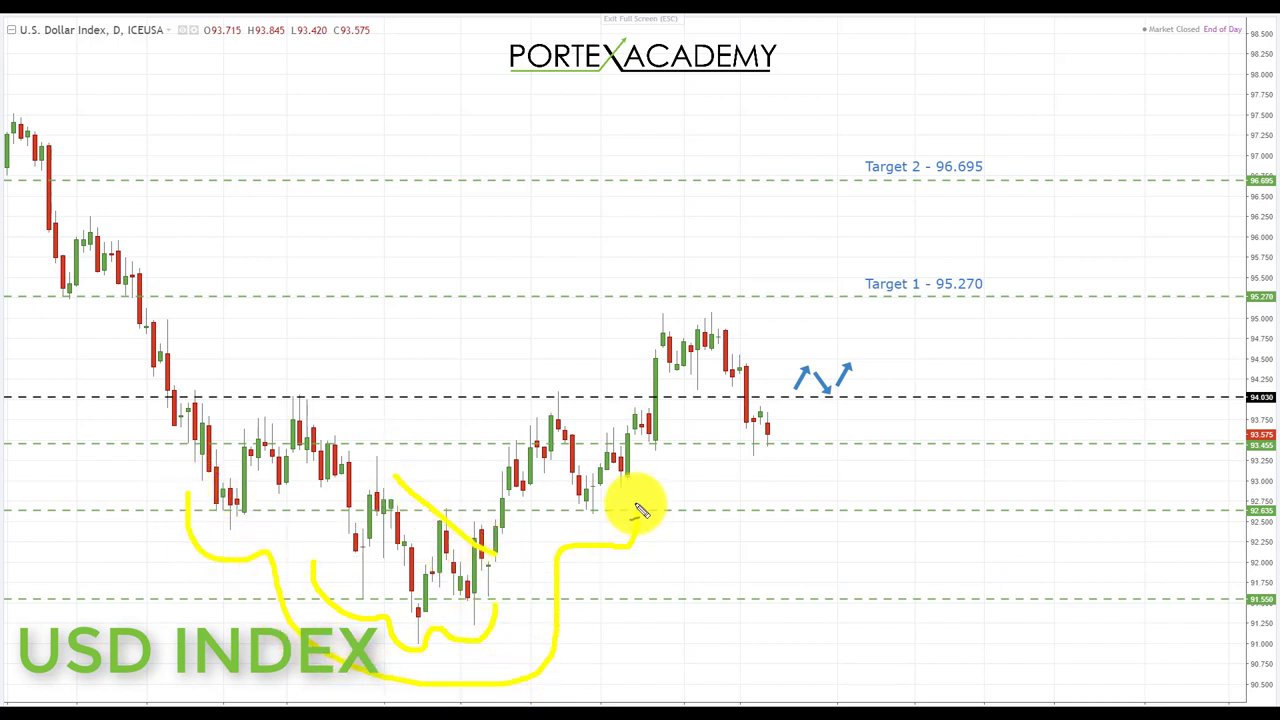
pyautogui.moveTo(283, 404)
pyautogui.mouseDown()
pyautogui.moveTo(550, 412)
pyautogui.moveTo(760, 383)
pyautogui.mouseUp()
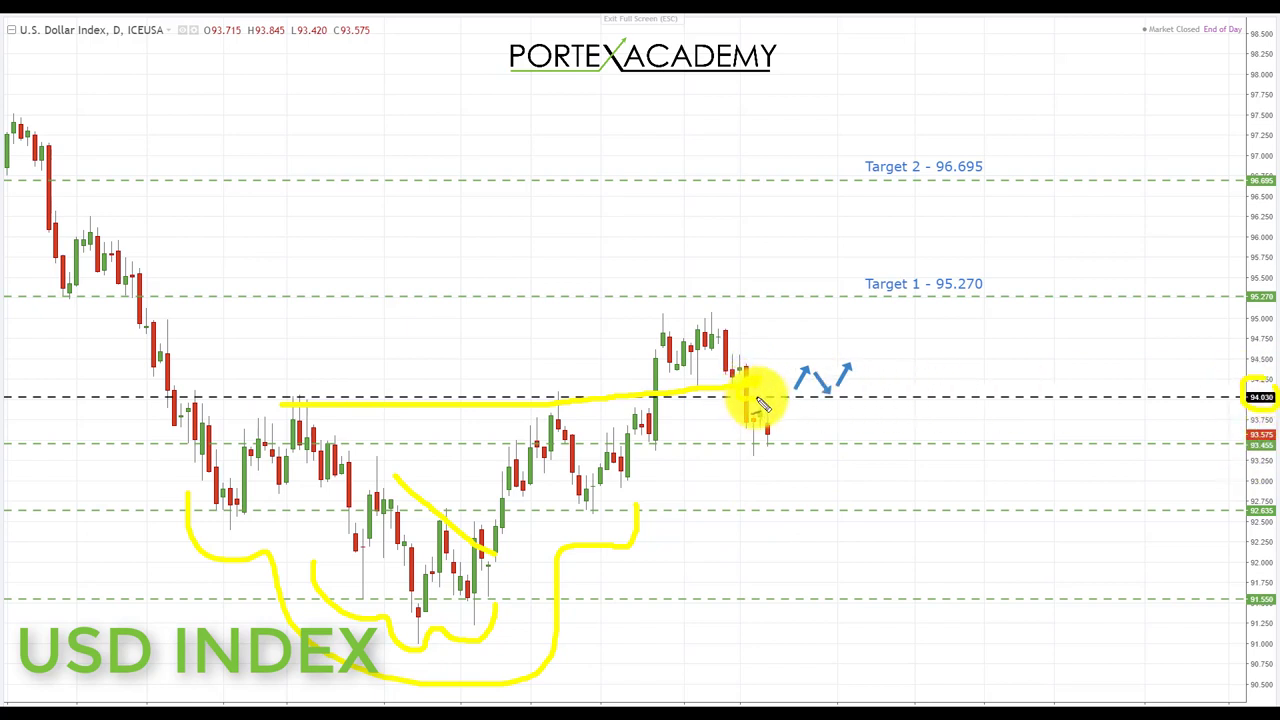
# Sketch an upward move from the neckline towards Target 1 and underline the Target 1 (95.270) and Target 2 (96.695) labels
pyautogui.moveTo(778, 386); pyautogui.dragTo(800, 320)
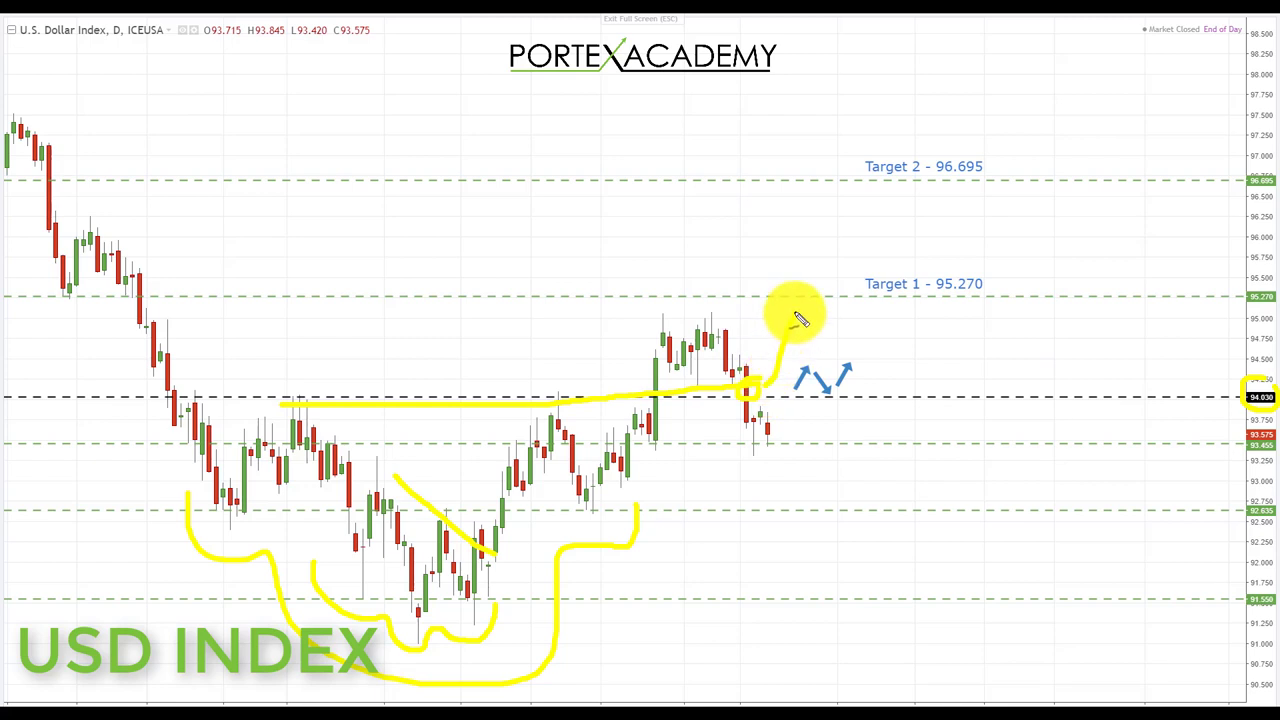
pyautogui.moveTo(892, 298); pyautogui.dragTo(982, 298)
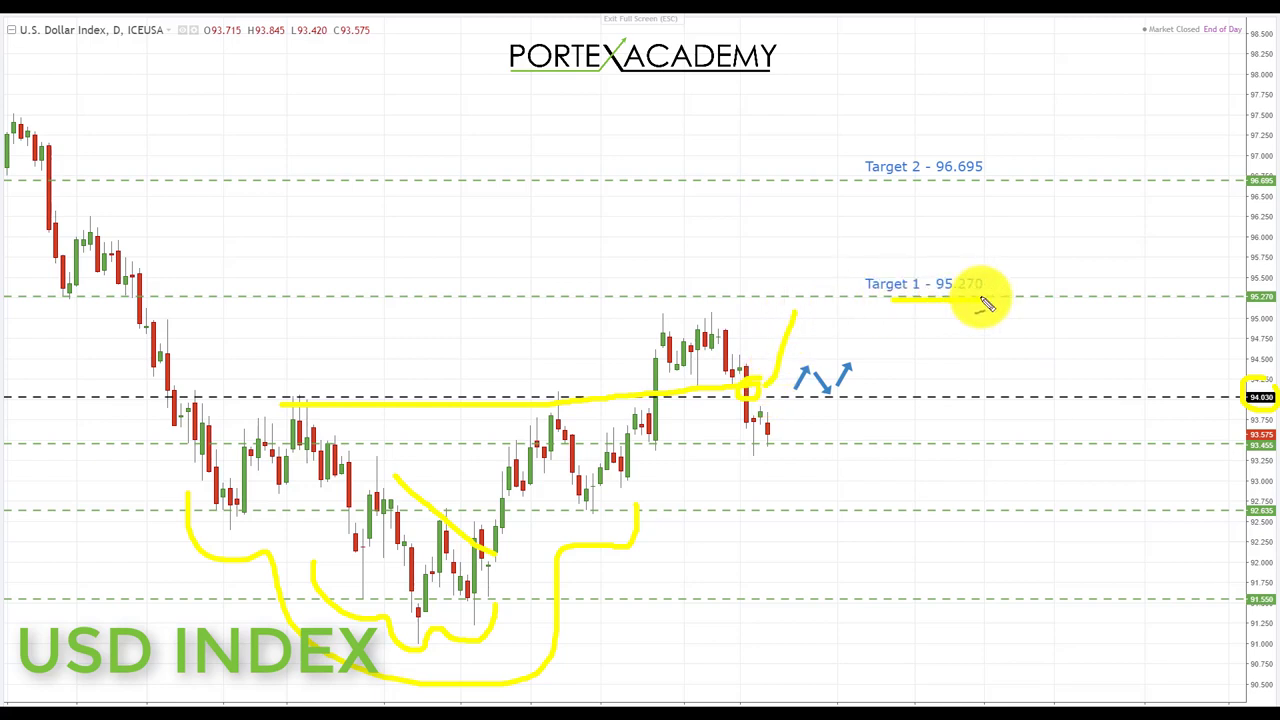
pyautogui.moveTo(888, 183); pyautogui.dragTo(984, 182)
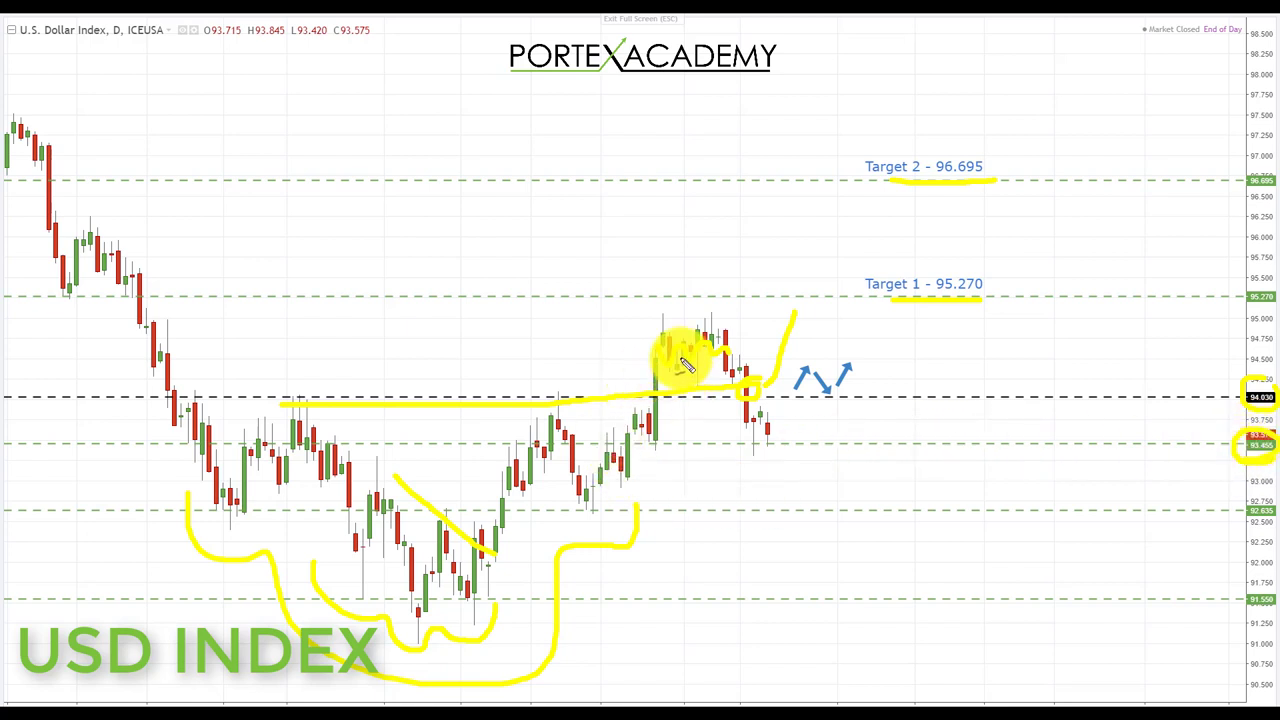
# Trace the zigzag consolidation at the recent highs and draw arrows pointing towards the neckline and the pattern's lower-left outline
pyautogui.moveTo(692, 345); pyautogui.dragTo(728, 340)
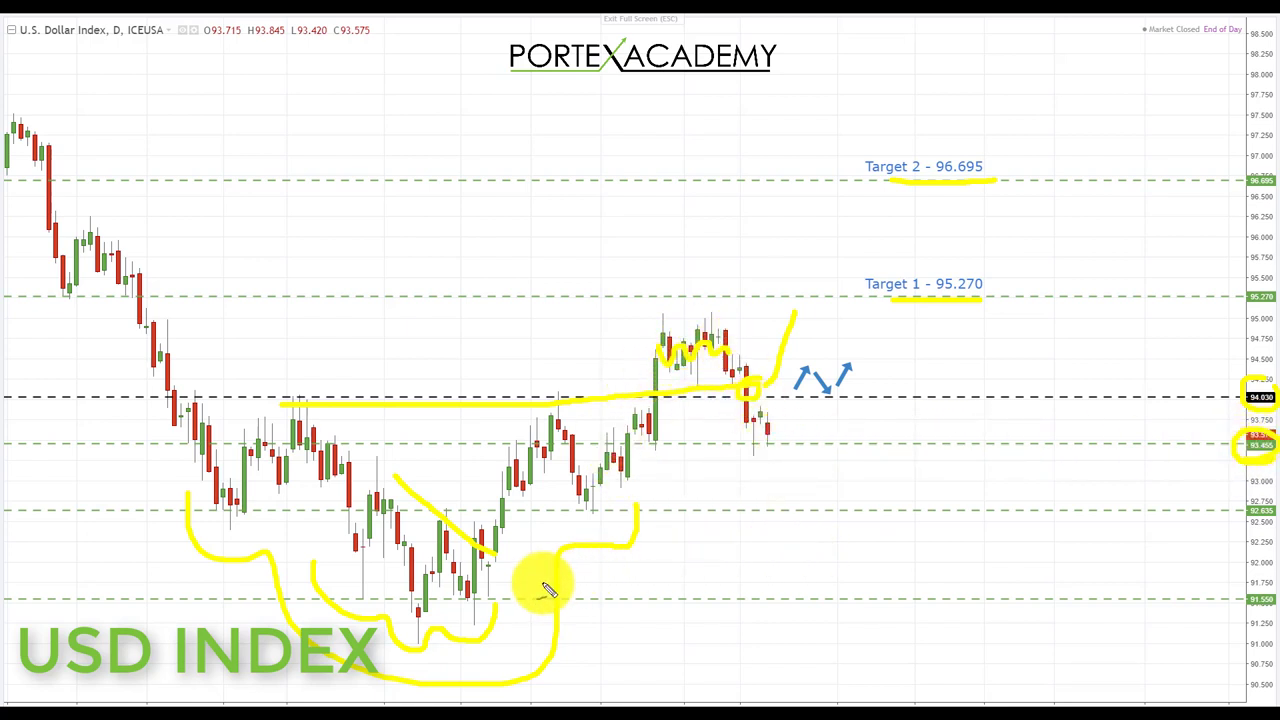
pyautogui.moveTo(424, 192)
pyautogui.mouseDown()
pyautogui.moveTo(492, 336)
pyautogui.moveTo(525, 344)
pyautogui.mouseUp()
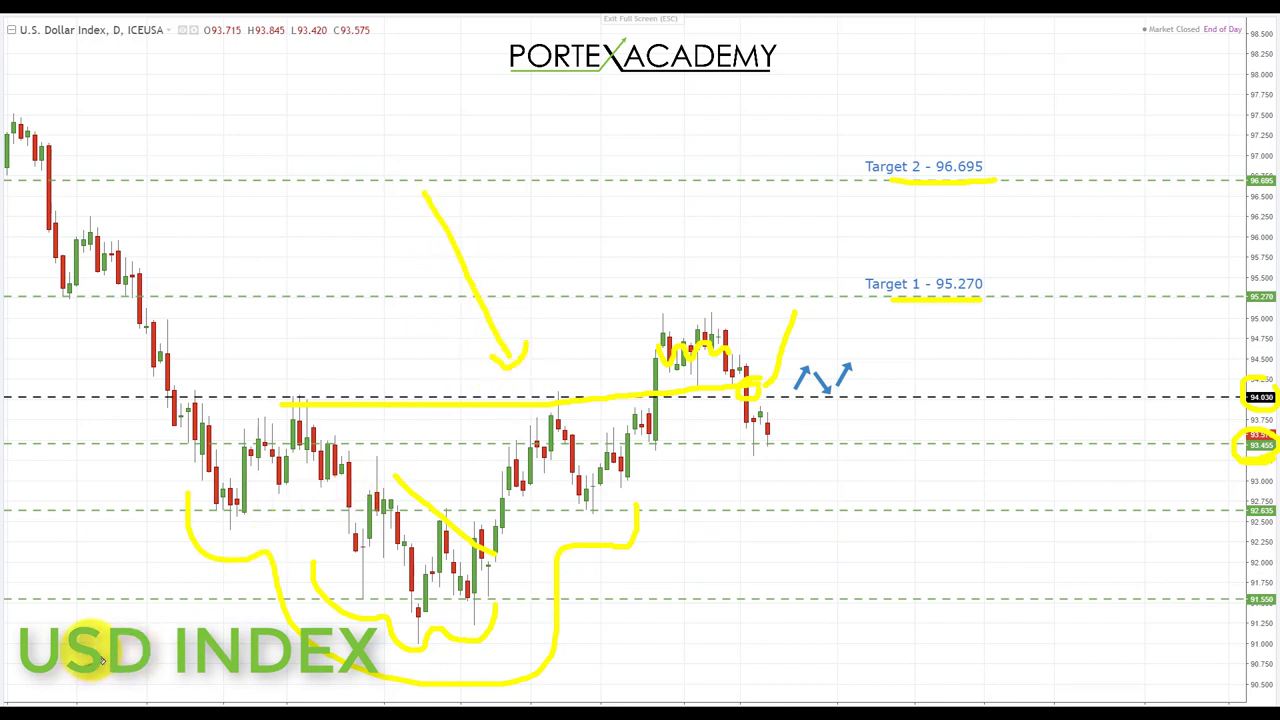
pyautogui.moveTo(228, 617); pyautogui.dragTo(234, 600)
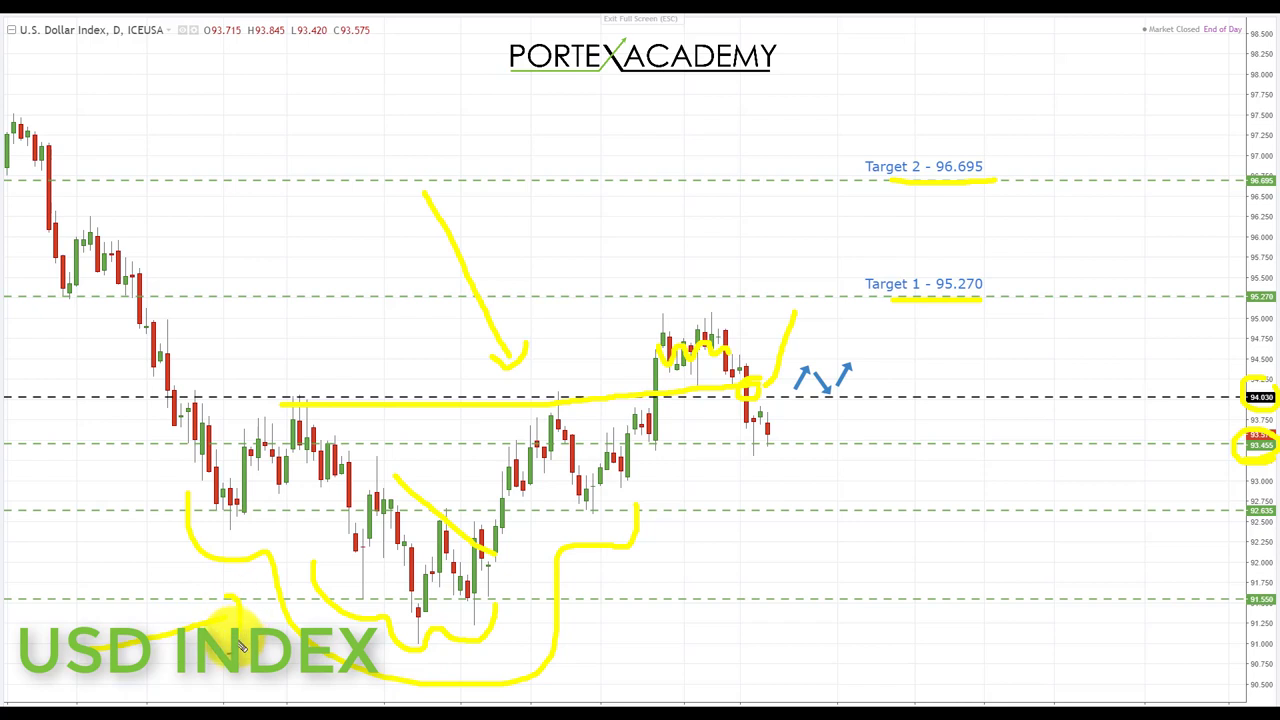
# Mark the 94.030 and 93.455 levels beside the latest candles and sketch a wavy price path between them
pyautogui.moveTo(708, 346); pyautogui.dragTo(740, 352)
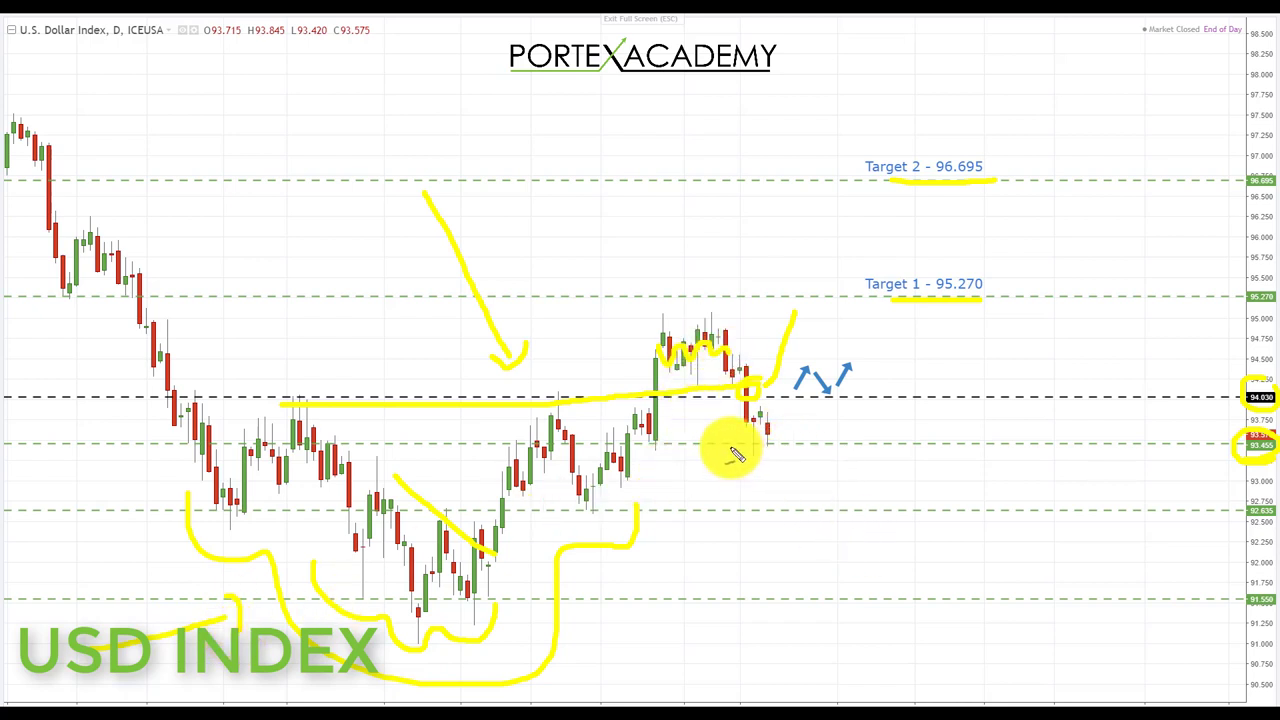
pyautogui.moveTo(728, 447); pyautogui.dragTo(798, 448)
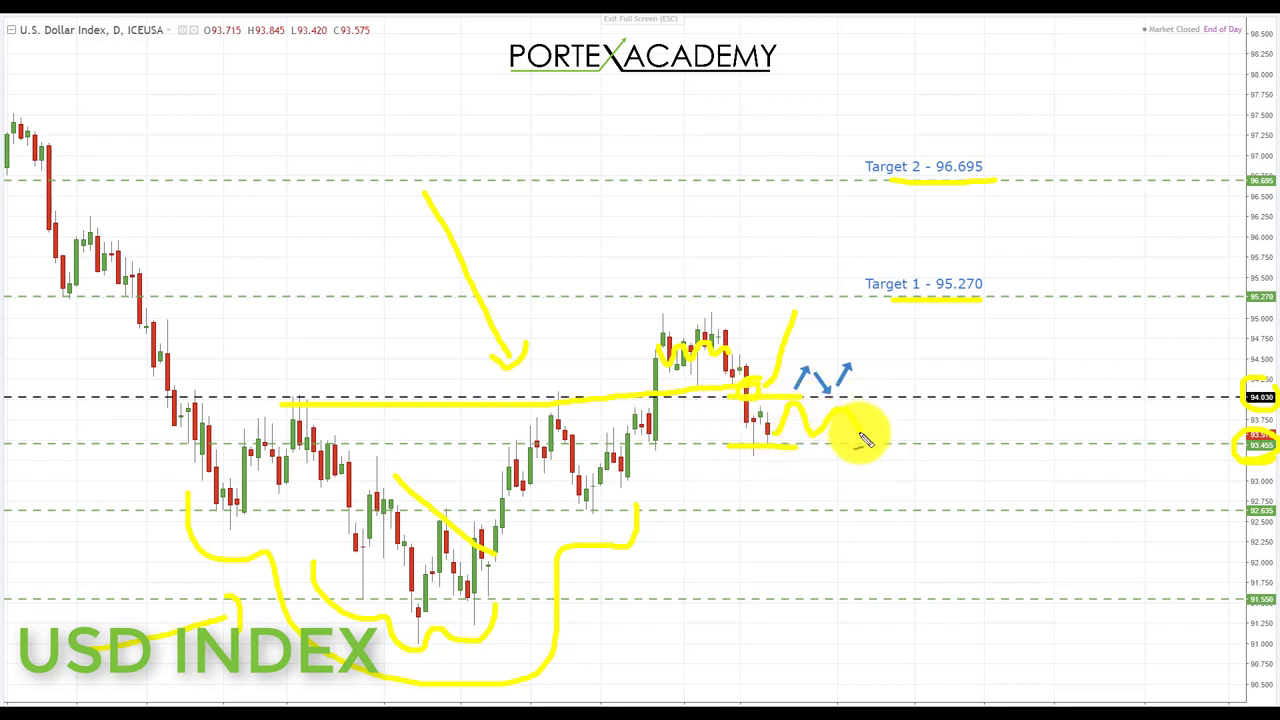
pyautogui.moveTo(862, 439); pyautogui.dragTo(860, 436)
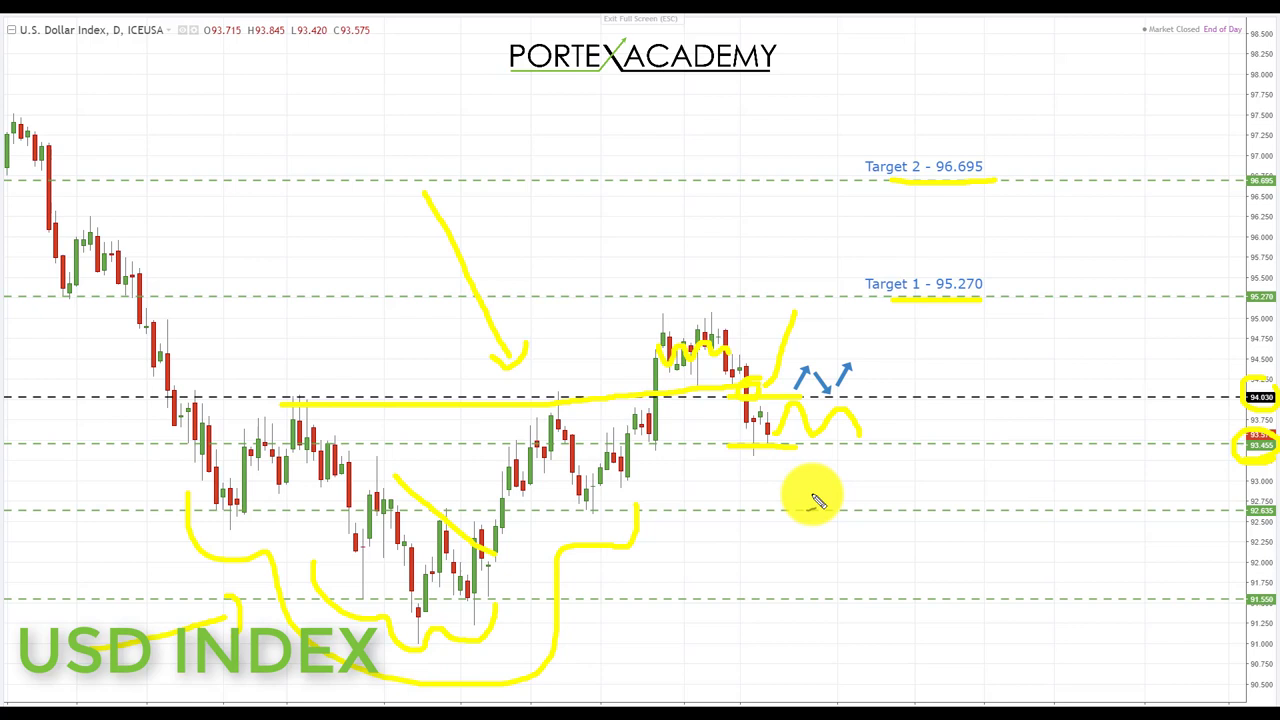
# Clear all annotations, then sketch a break above 94.030 with a retest and rally to Target 1, circling the blue arrows
pyautogui.press('e')
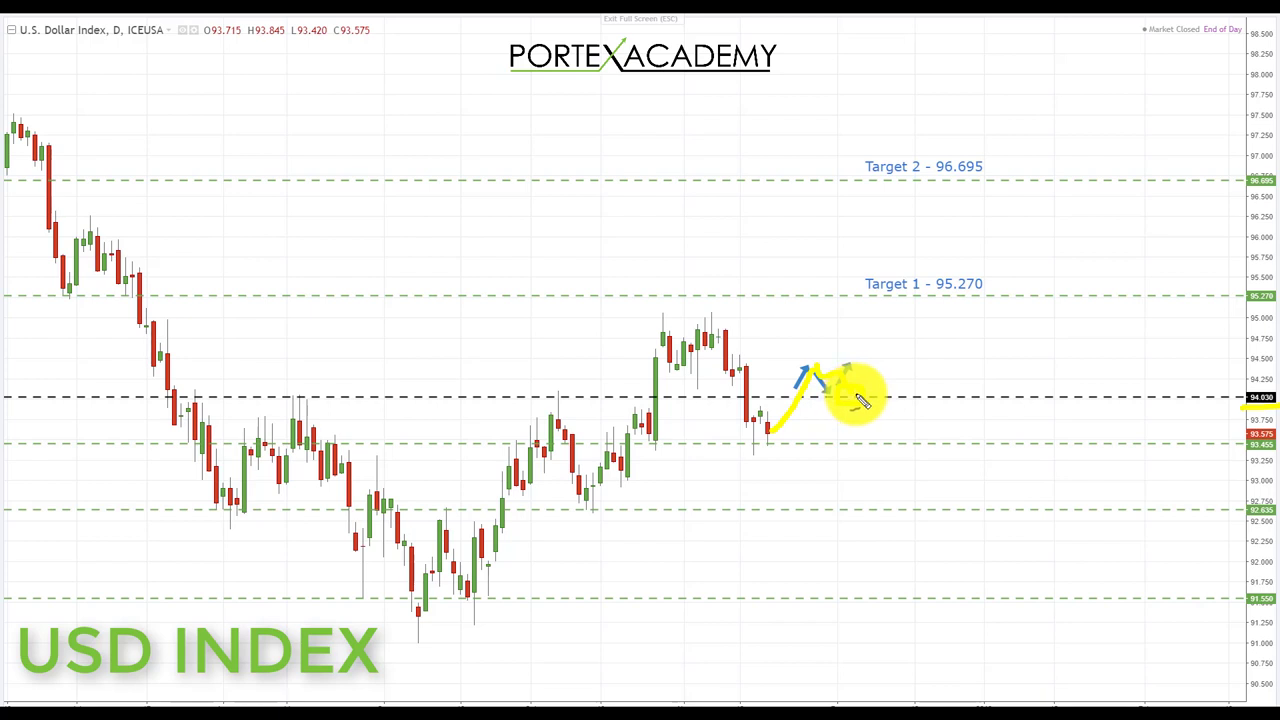
pyautogui.moveTo(859, 400); pyautogui.dragTo(893, 384)
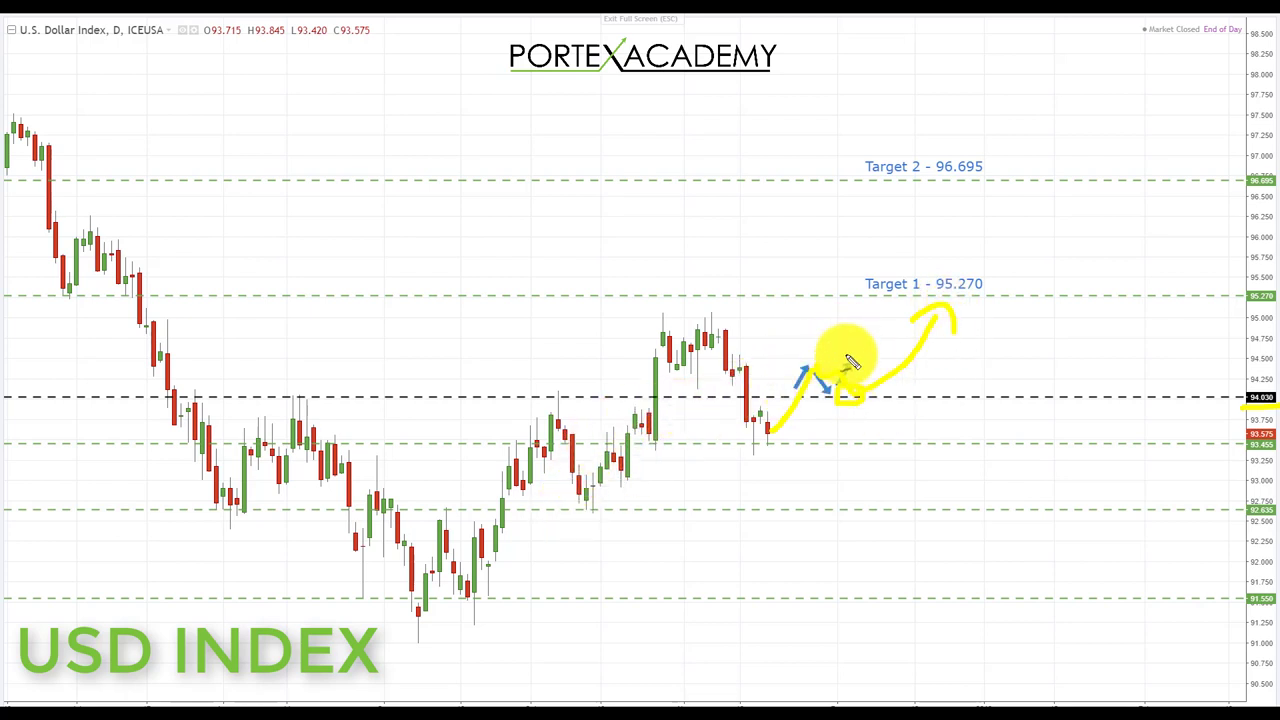
pyautogui.moveTo(812, 352)
pyautogui.mouseDown()
pyautogui.moveTo(797, 386)
pyautogui.moveTo(849, 416)
pyautogui.moveTo(870, 352)
pyautogui.mouseUp()
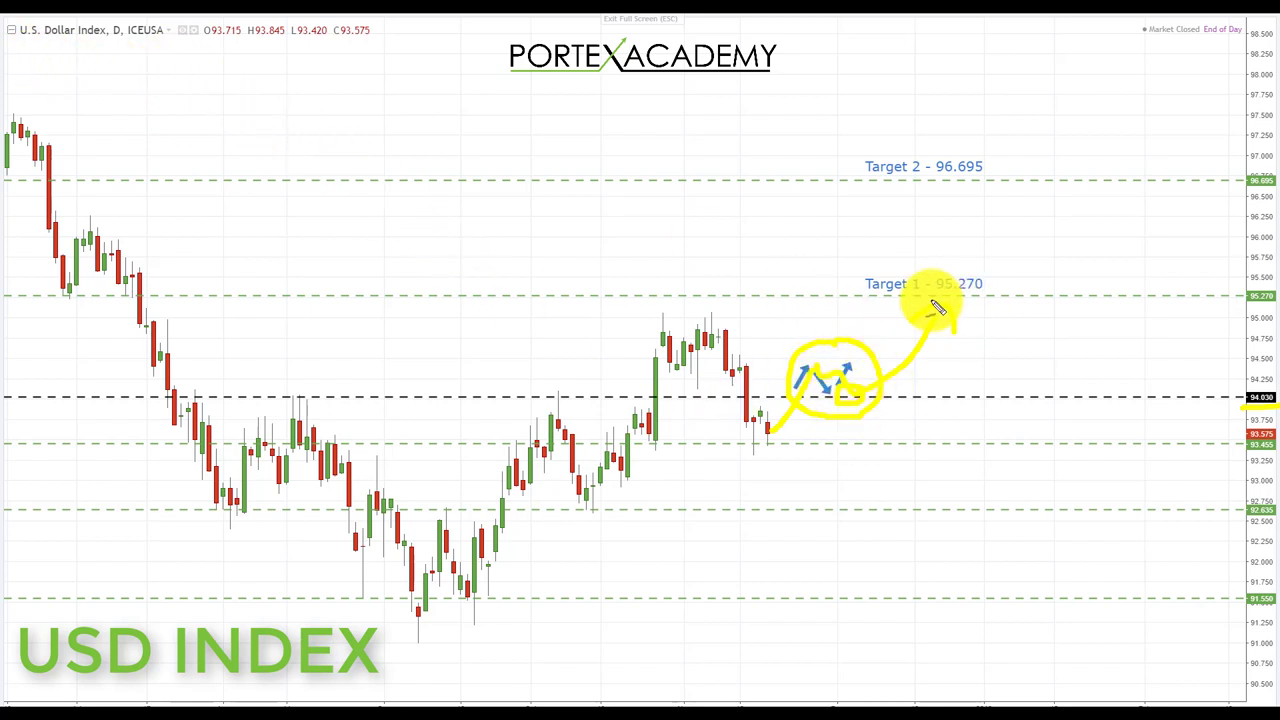
# Underline Target 1 at 95.270, extend the projected price path upward from it, and underline Target 2 at 96.695
pyautogui.moveTo(950, 306); pyautogui.dragTo(1003, 306)
pyautogui.moveTo(889, 296)
pyautogui.mouseDown()
pyautogui.moveTo(966, 266)
pyautogui.moveTo(995, 208)
pyautogui.mouseUp()
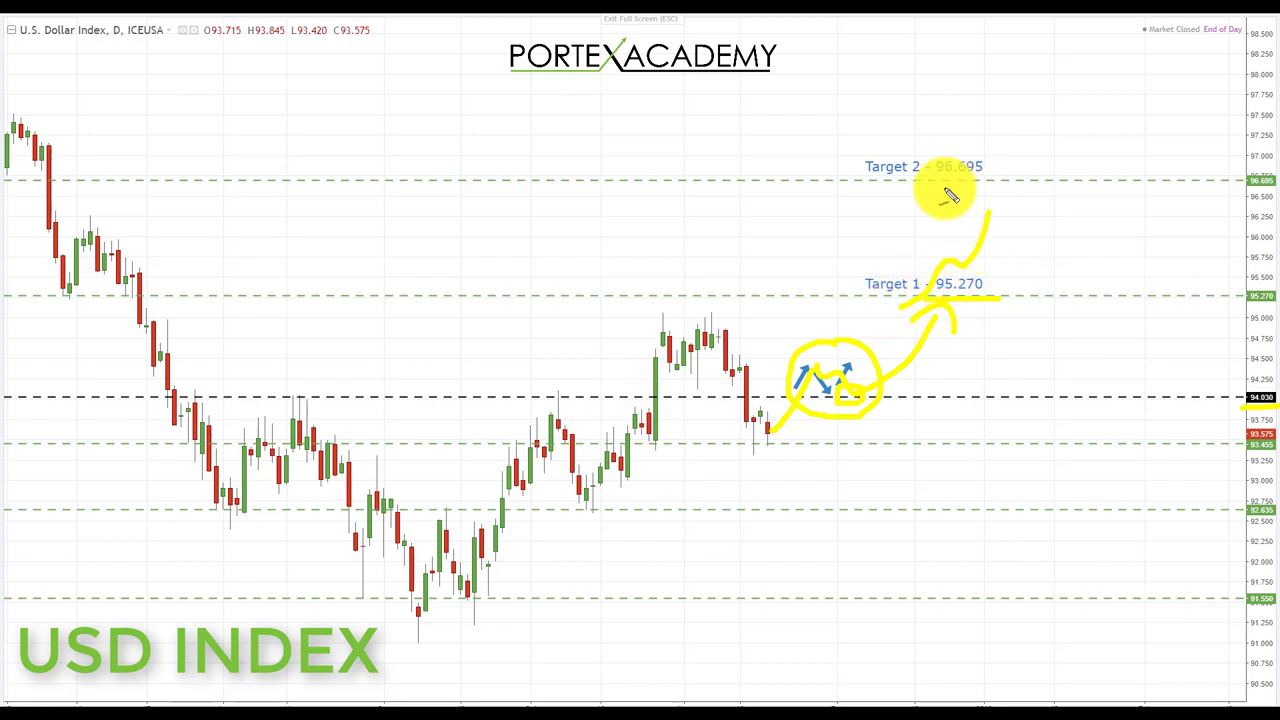
pyautogui.moveTo(869, 183); pyautogui.dragTo(1017, 188)
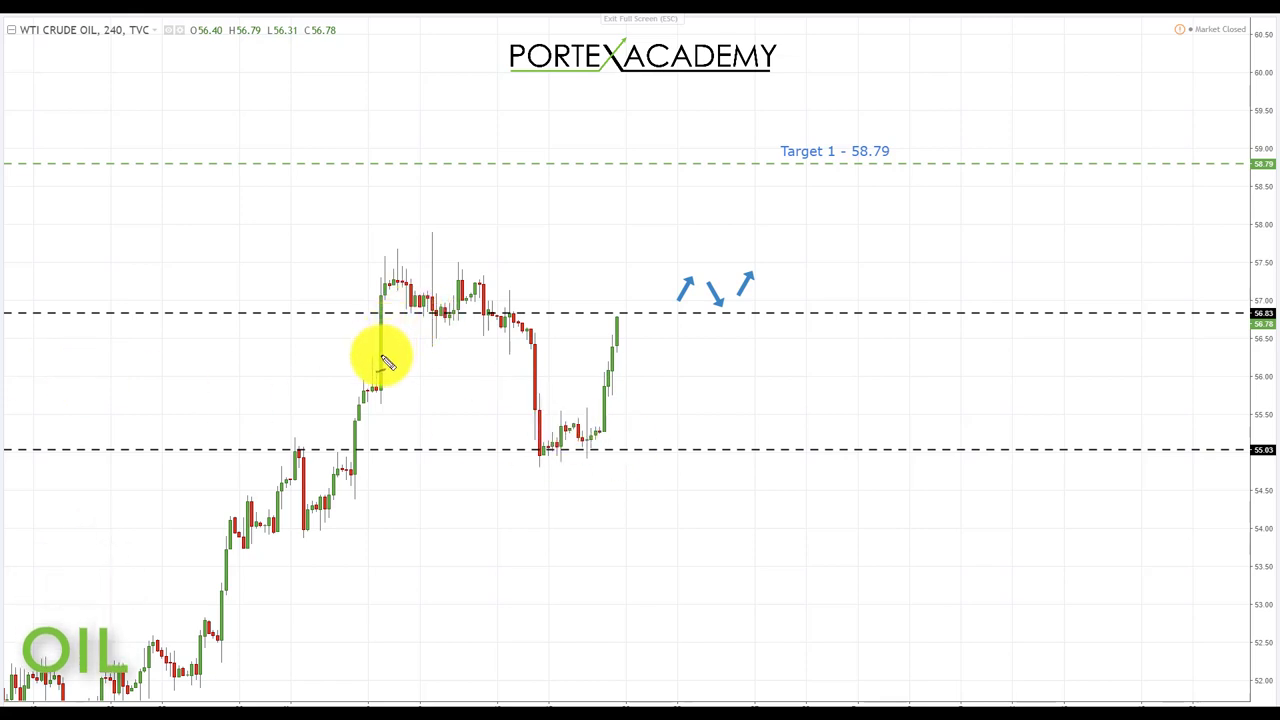
# On the WTI crude oil chart, trace the rally up to the highs and enclose the consolidation there with converging trendlines
pyautogui.moveTo(386, 362)
pyautogui.mouseDown()
pyautogui.moveTo(386, 288)
pyautogui.moveTo(445, 310)
pyautogui.mouseUp()
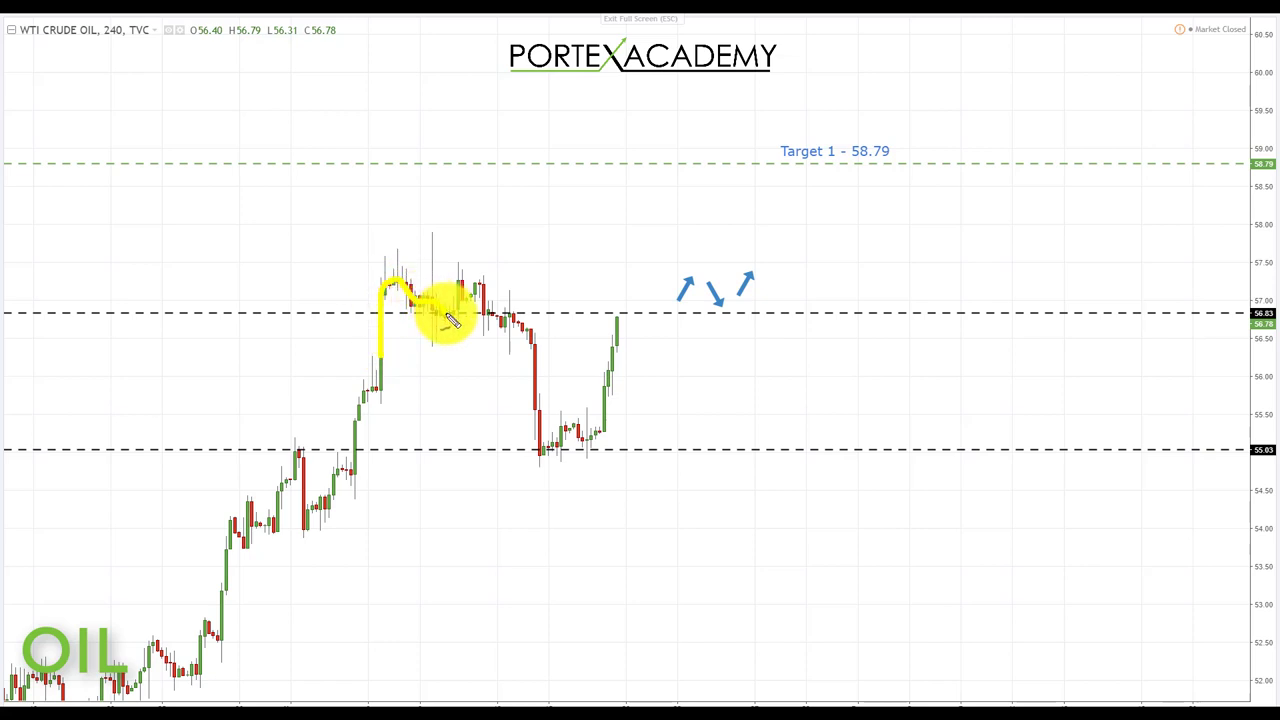
pyautogui.moveTo(400, 262); pyautogui.dragTo(476, 284)
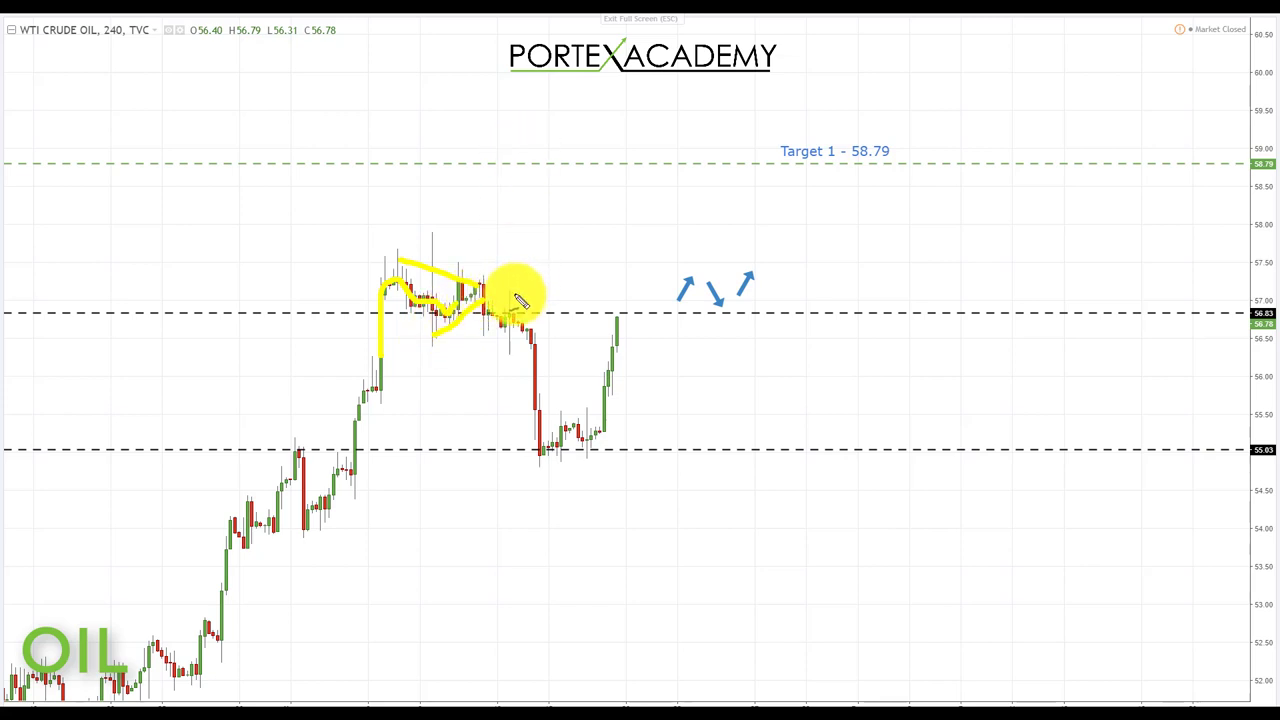
pyautogui.moveTo(187, 645)
pyautogui.mouseDown()
pyautogui.moveTo(290, 482)
pyautogui.moveTo(352, 460)
pyautogui.moveTo(381, 370)
pyautogui.mouseUp()
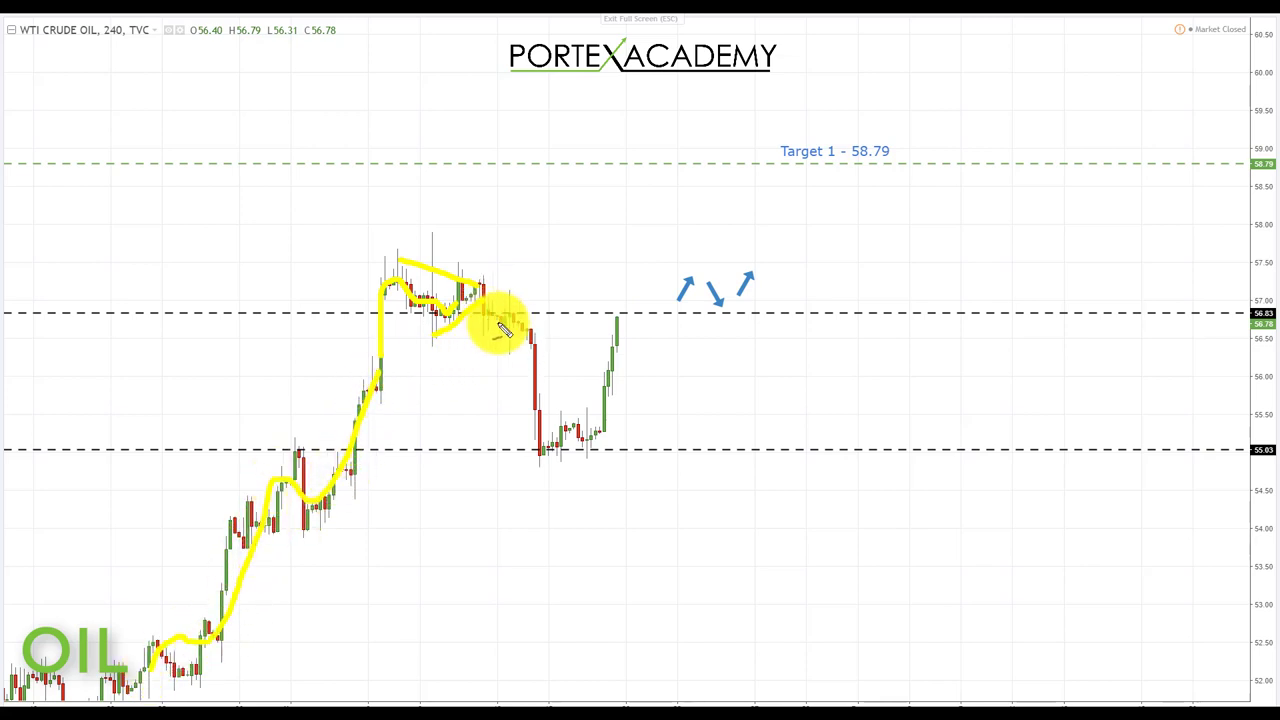
# Trace the drop from the consolidation, circle the 55.03 price label, and draw a support line along that level from the earlier high
pyautogui.moveTo(522, 282); pyautogui.dragTo(517, 320)
pyautogui.moveTo(538, 368); pyautogui.dragTo(543, 429)
pyautogui.moveTo(1262, 437)
pyautogui.mouseDown()
pyautogui.moveTo(1236, 469)
pyautogui.moveTo(1270, 438)
pyautogui.mouseUp()
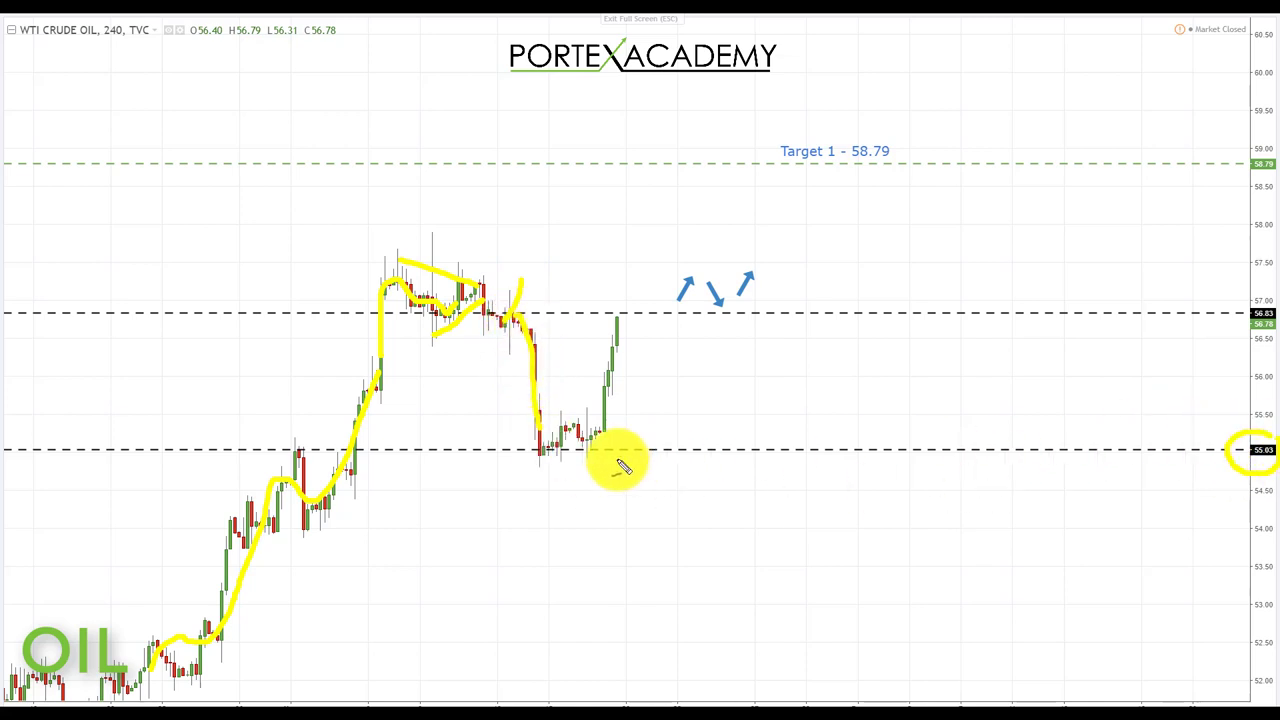
pyautogui.moveTo(300, 456); pyautogui.dragTo(686, 457)
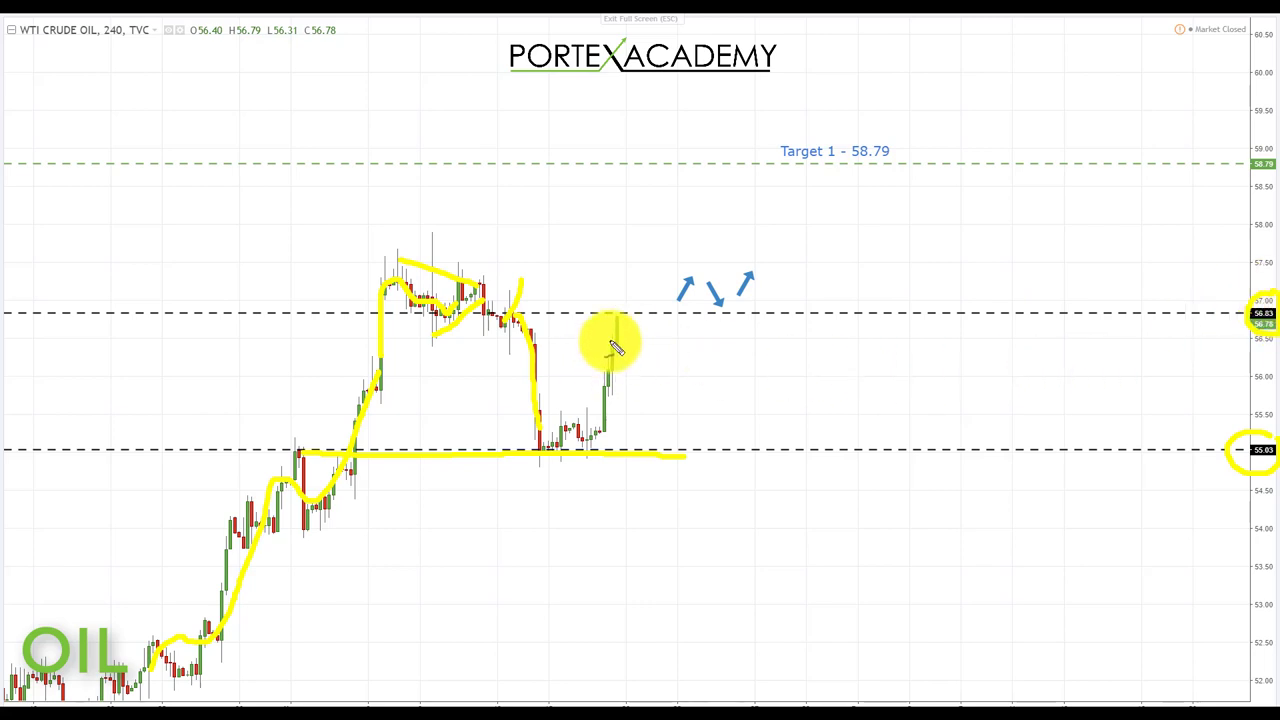
# Draw an arrow rising to the 55.03 support and sketch a breakout above 56.83 with a retest and rally to Target 1 at 58.79
pyautogui.moveTo(368, 590)
pyautogui.mouseDown()
pyautogui.moveTo(466, 471)
pyautogui.moveTo(491, 429)
pyautogui.moveTo(471, 420)
pyautogui.moveTo(512, 446)
pyautogui.mouseUp()
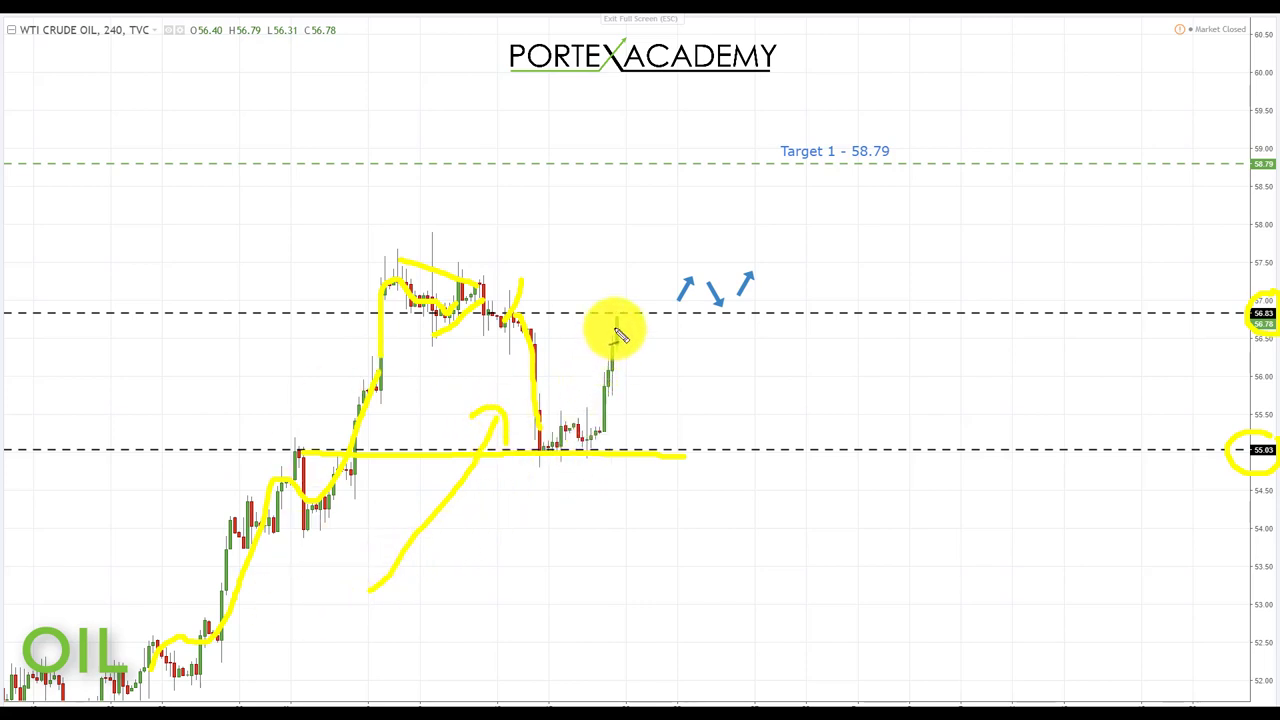
pyautogui.moveTo(617, 328); pyautogui.dragTo(635, 274)
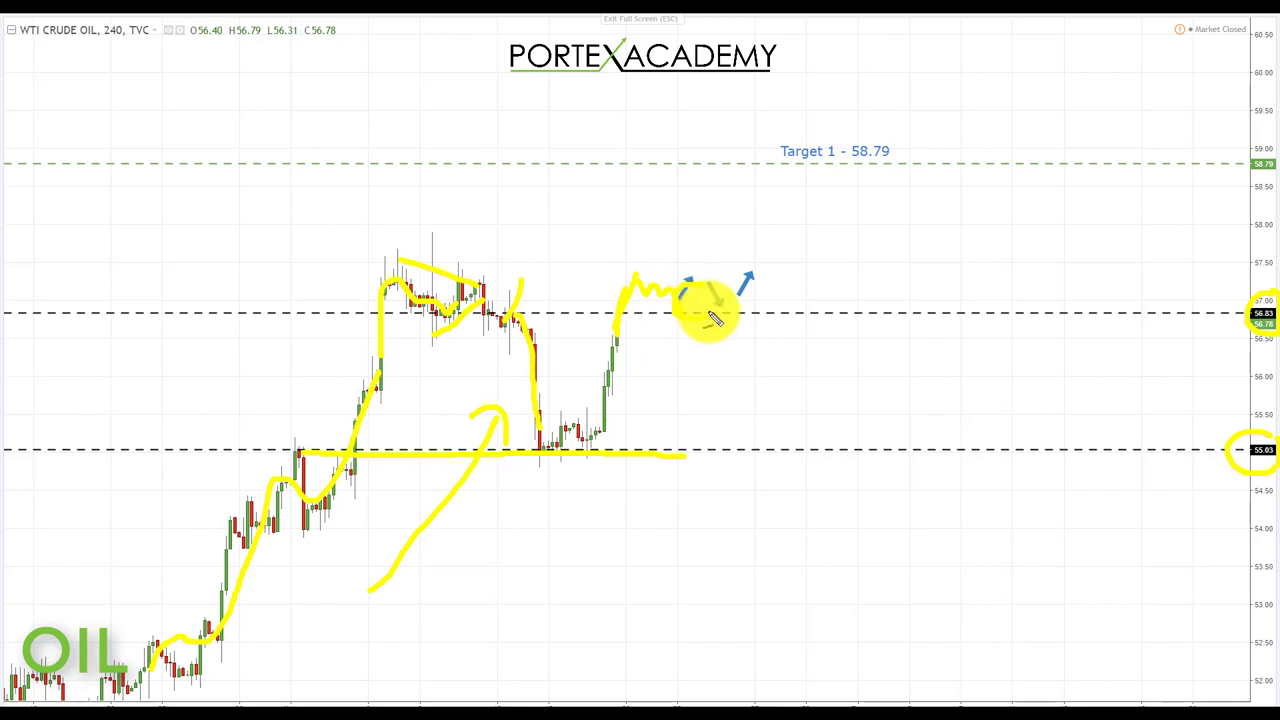
pyautogui.moveTo(700, 320)
pyautogui.mouseDown()
pyautogui.moveTo(794, 260)
pyautogui.moveTo(851, 200)
pyautogui.mouseUp()
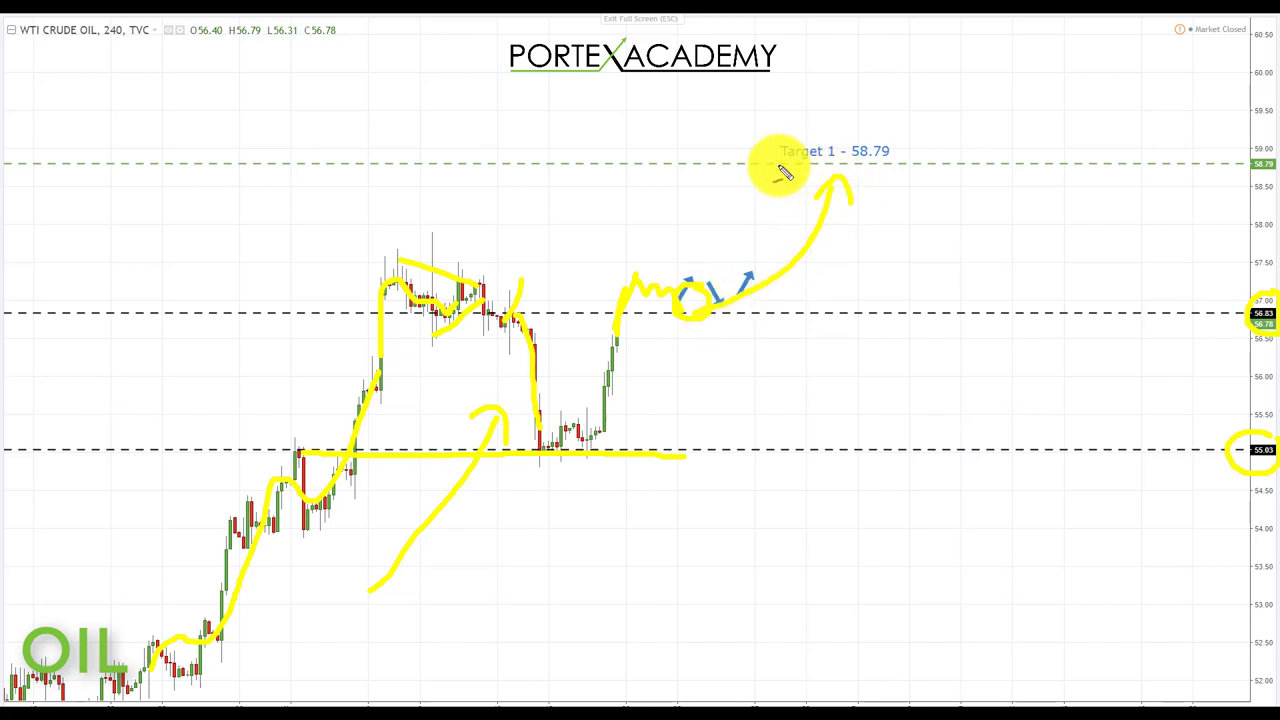
pyautogui.moveTo(777, 163); pyautogui.dragTo(888, 163)
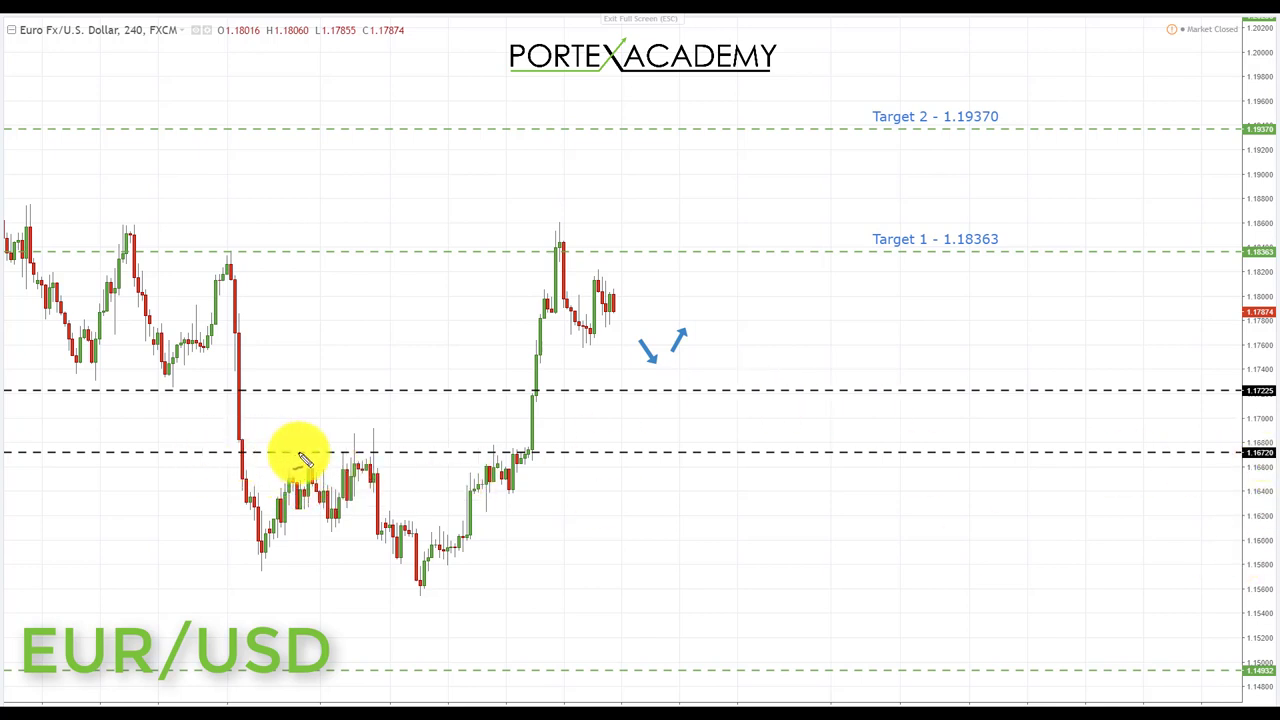
# On the EUR/USD chart, underline the swing highs at the 1.16720 resistance and draw an upward arrow pointing to the breakout
pyautogui.moveTo(478, 451); pyautogui.dragTo(524, 452)
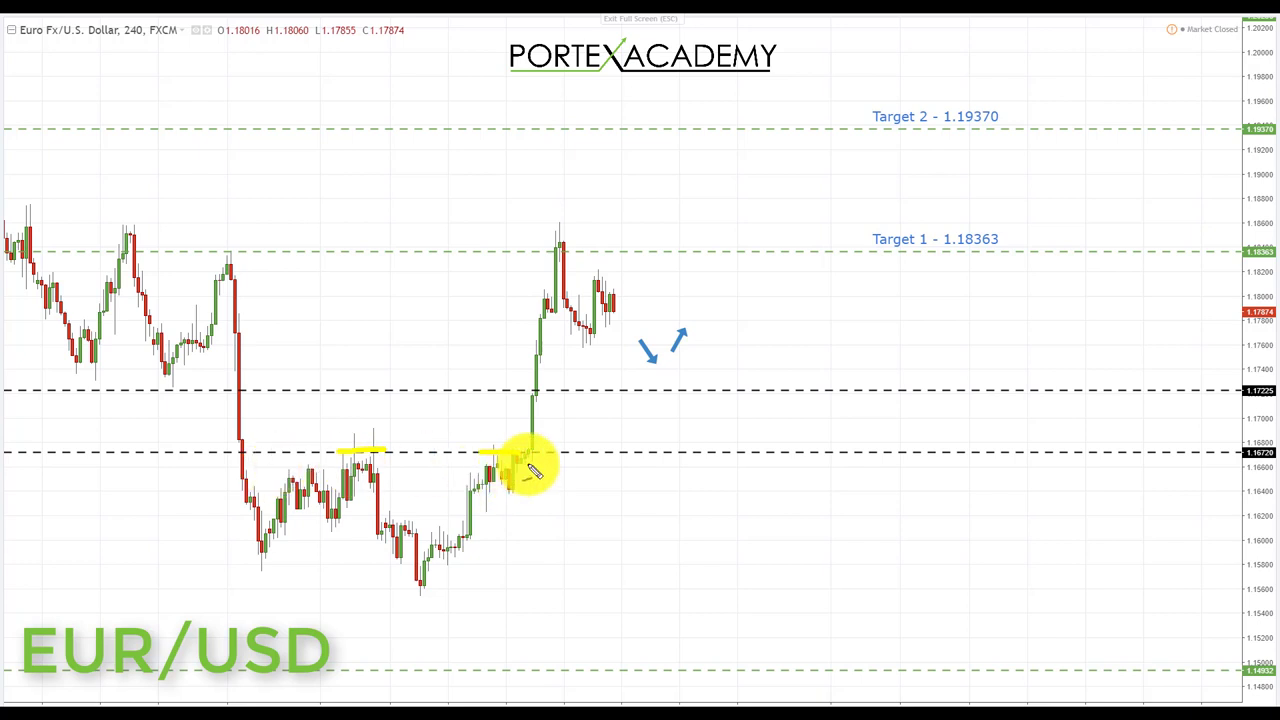
pyautogui.moveTo(511, 456); pyautogui.dragTo(522, 452)
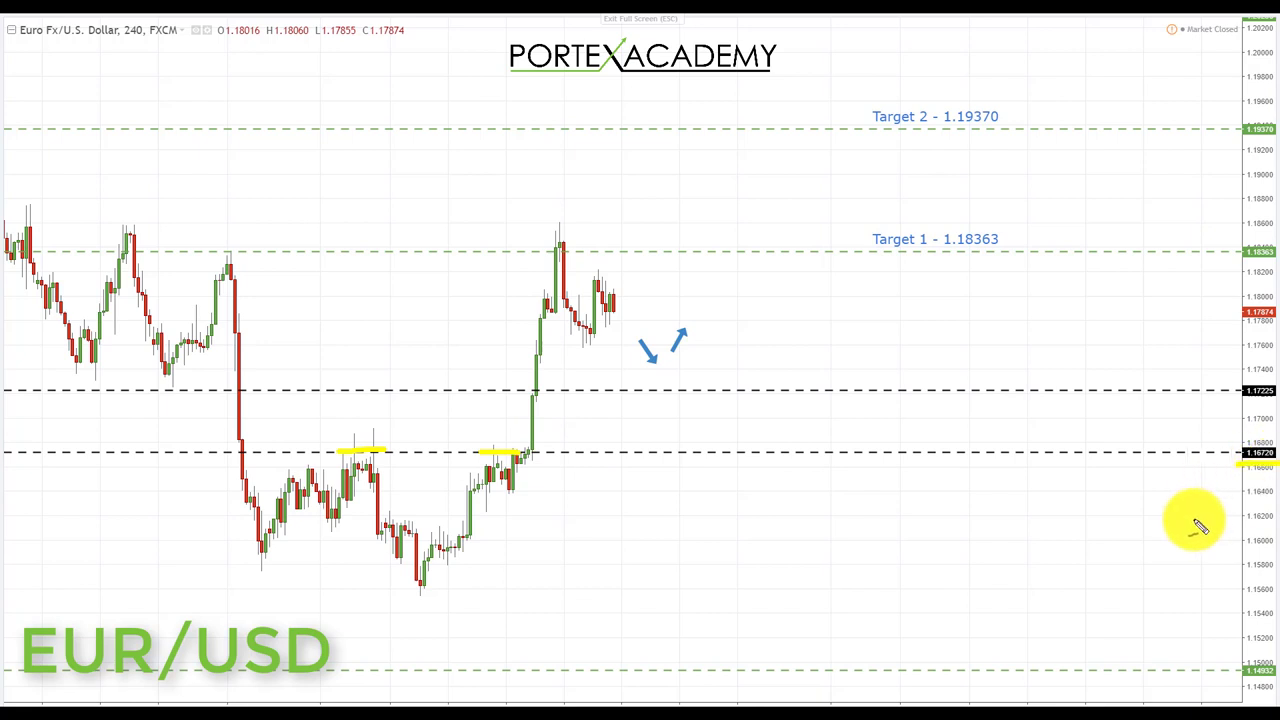
pyautogui.moveTo(557, 636)
pyautogui.mouseDown()
pyautogui.moveTo(542, 528)
pyautogui.moveTo(575, 524)
pyautogui.mouseUp()
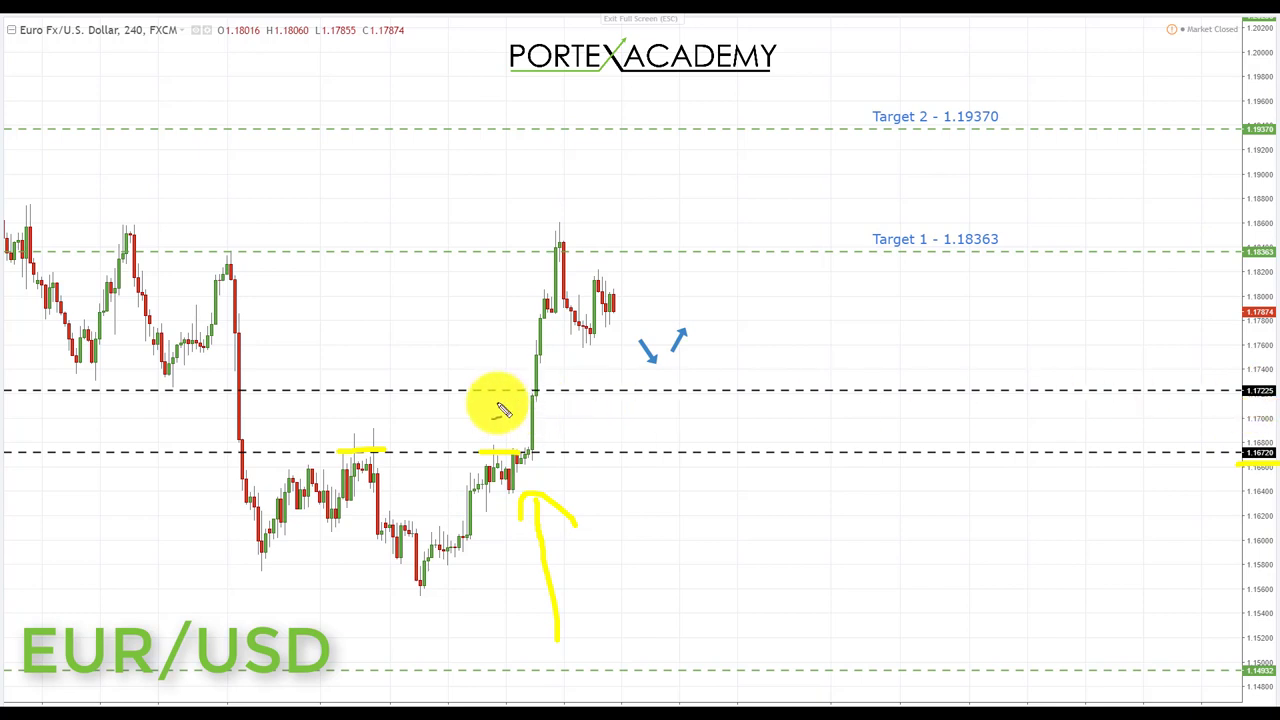
# Draw a line along the 1.17225 level, circle the peak above Target 1, and underline the 1.18363 price label
pyautogui.moveTo(426, 393); pyautogui.dragTo(596, 393)
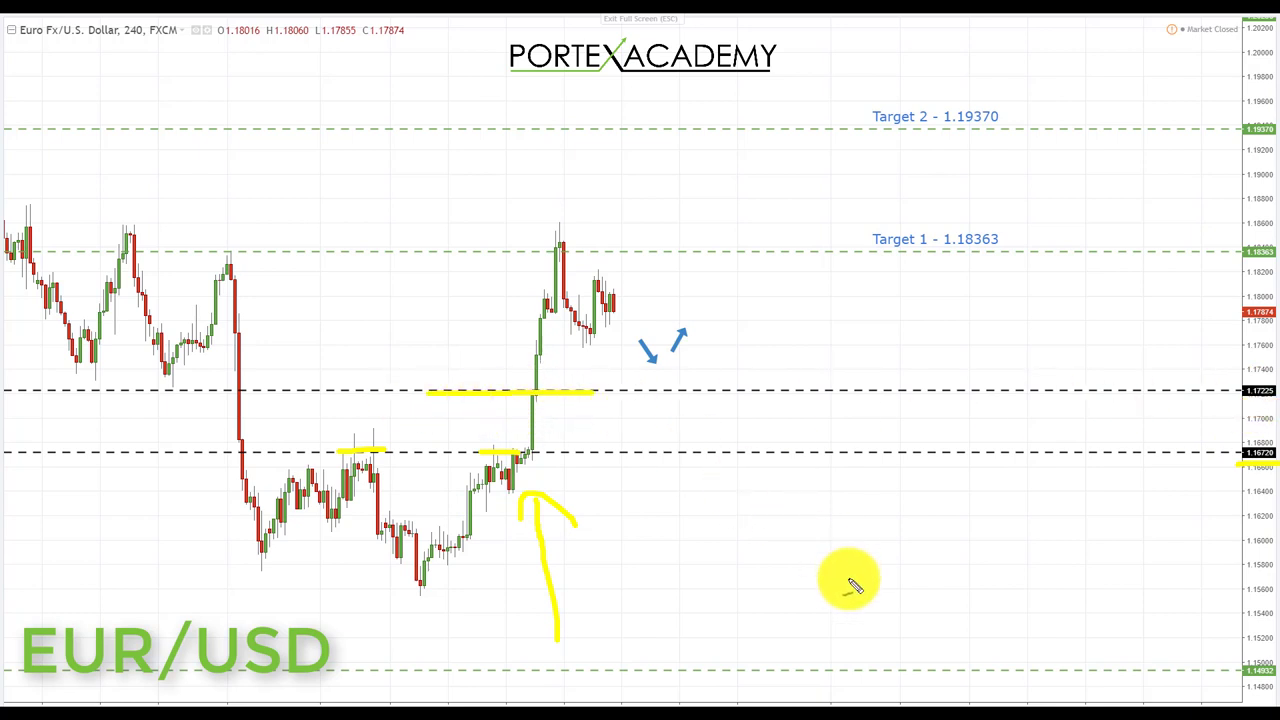
pyautogui.moveTo(563, 228)
pyautogui.mouseDown()
pyautogui.moveTo(544, 268)
pyautogui.moveTo(549, 224)
pyautogui.mouseUp()
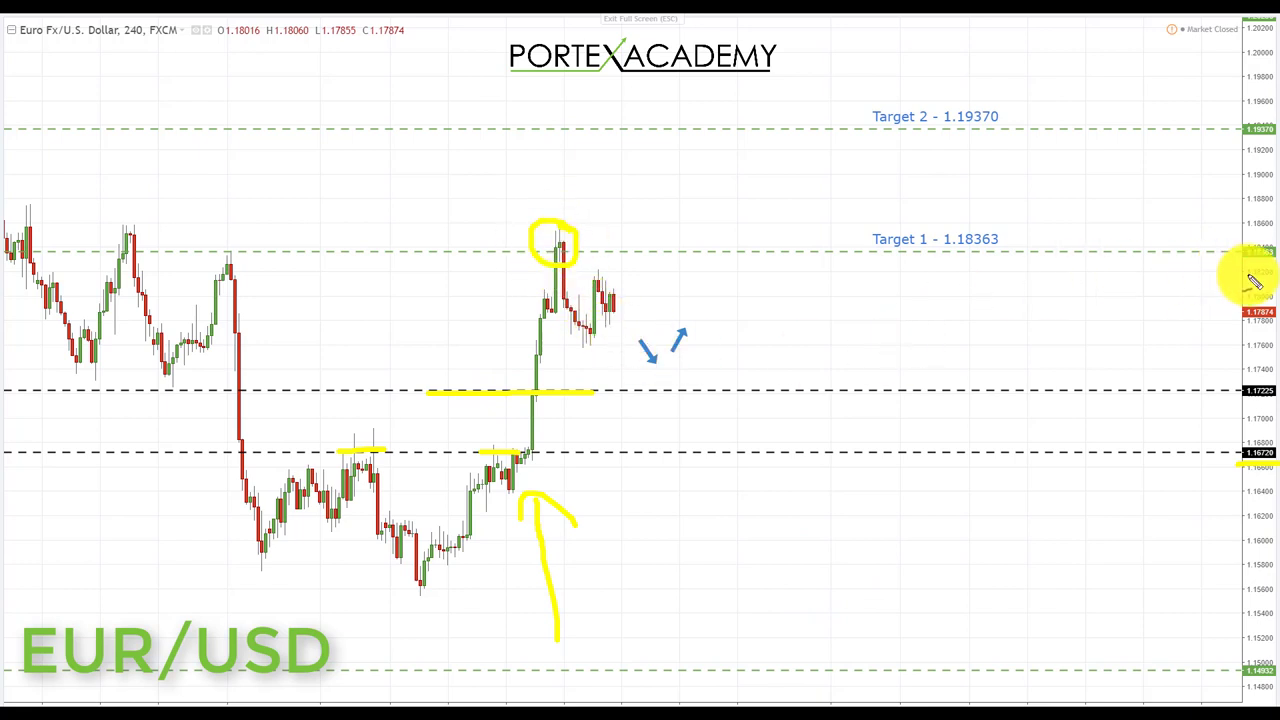
pyautogui.moveTo(1236, 262); pyautogui.dragTo(1279, 262)
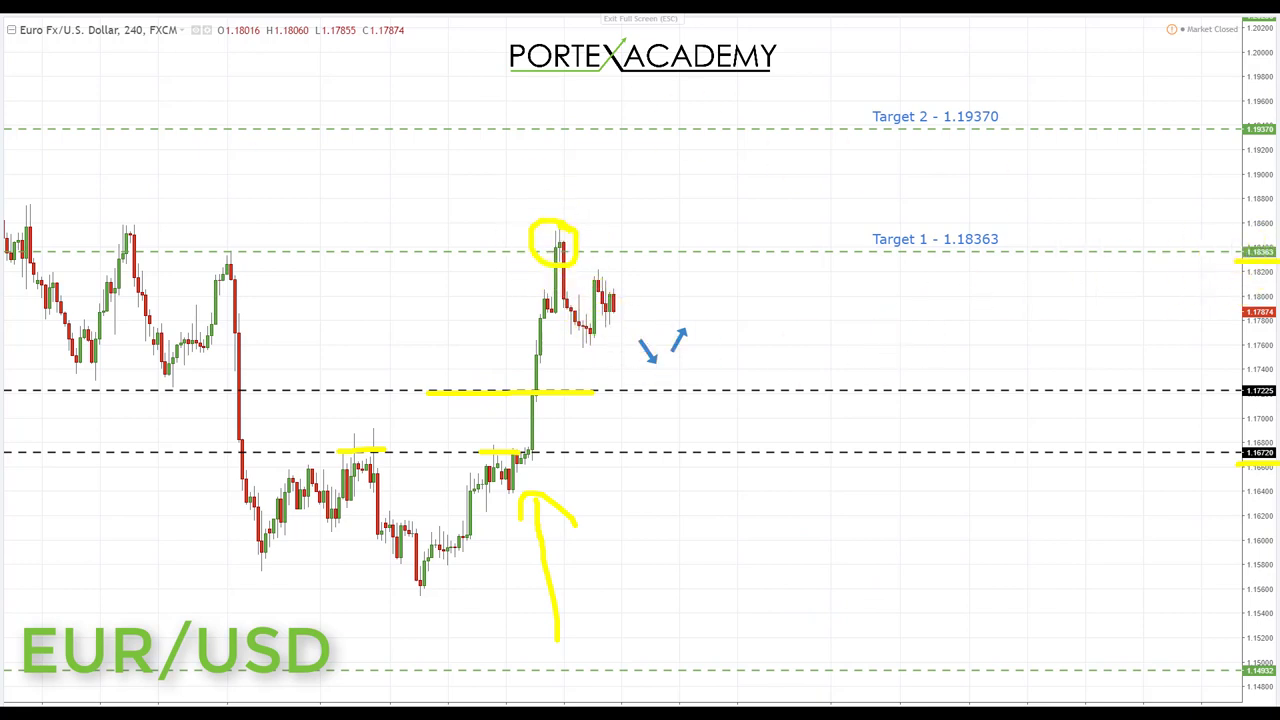
# Clear all annotations, then sketch a pullback to the 1.17225 support with a curved arrow rebounding towards Target 1
pyautogui.press('e')
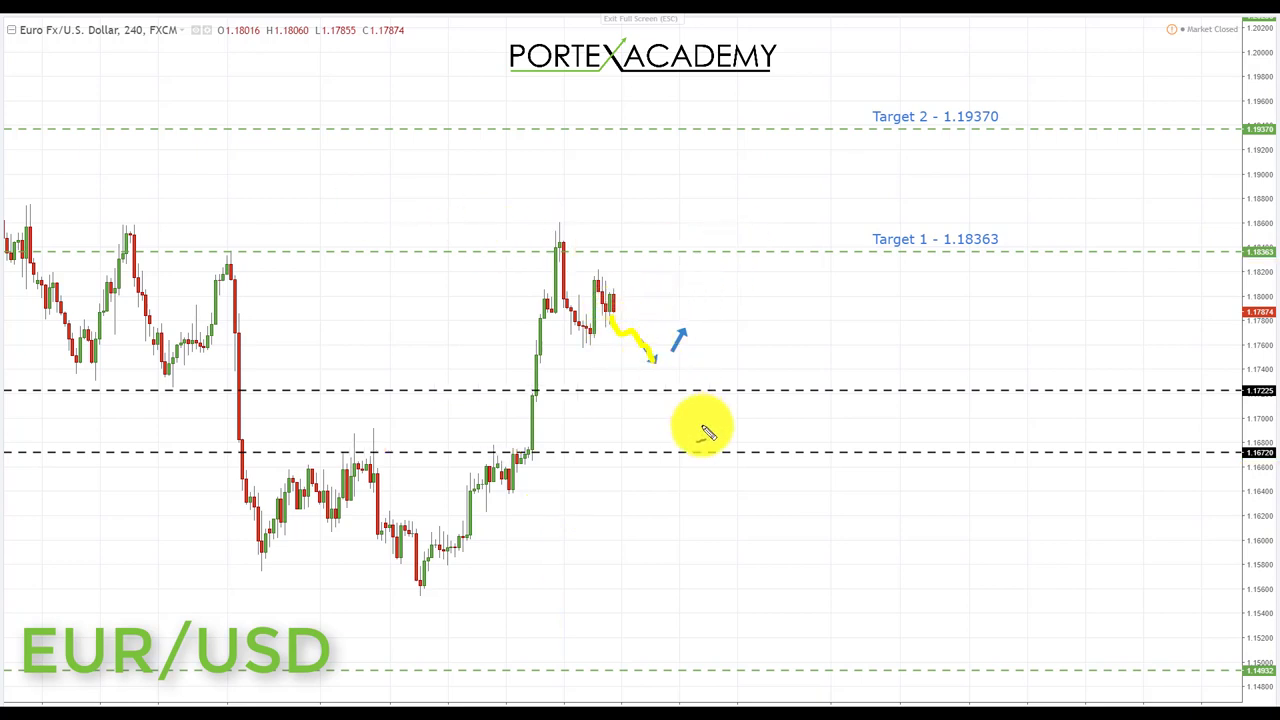
pyautogui.moveTo(617, 391); pyautogui.dragTo(702, 390)
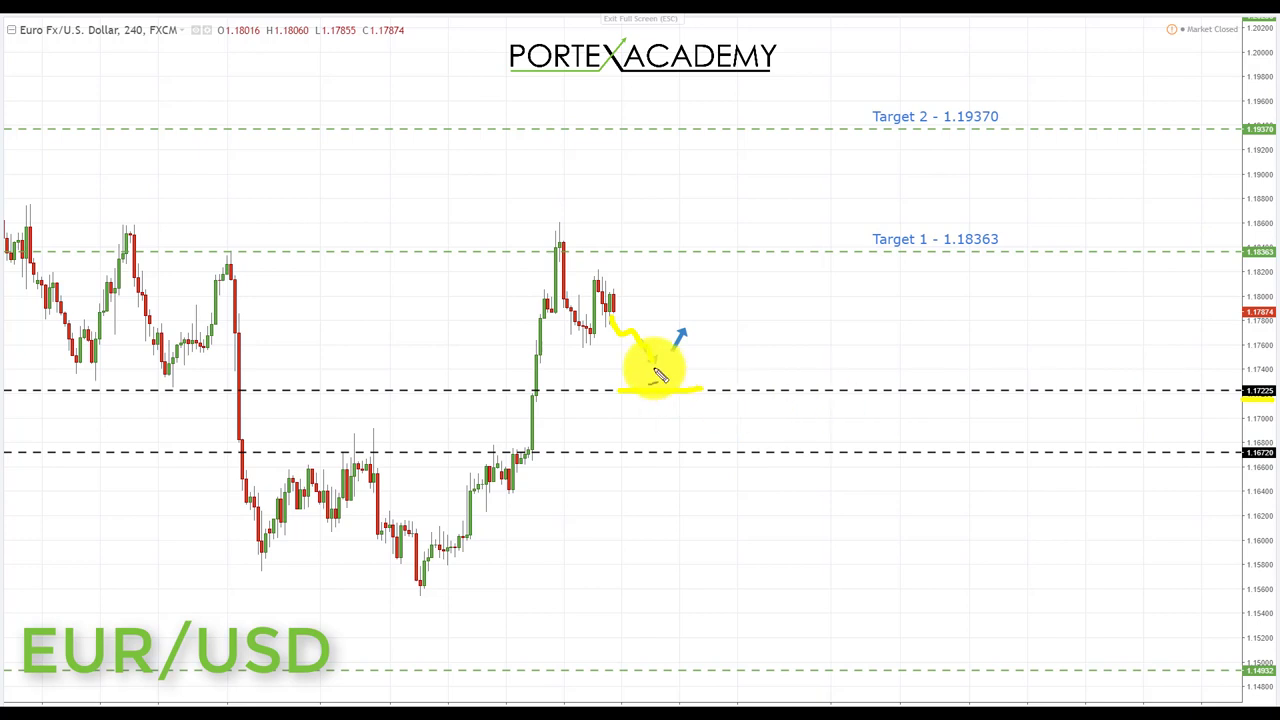
pyautogui.moveTo(676, 375)
pyautogui.mouseDown()
pyautogui.moveTo(711, 366)
pyautogui.moveTo(777, 297)
pyautogui.moveTo(784, 306)
pyautogui.mouseUp()
# Draw a horizontal arrow just above the 1.17225 level pointing at the rally candles
pyautogui.moveTo(320, 373); pyautogui.dragTo(388, 372)
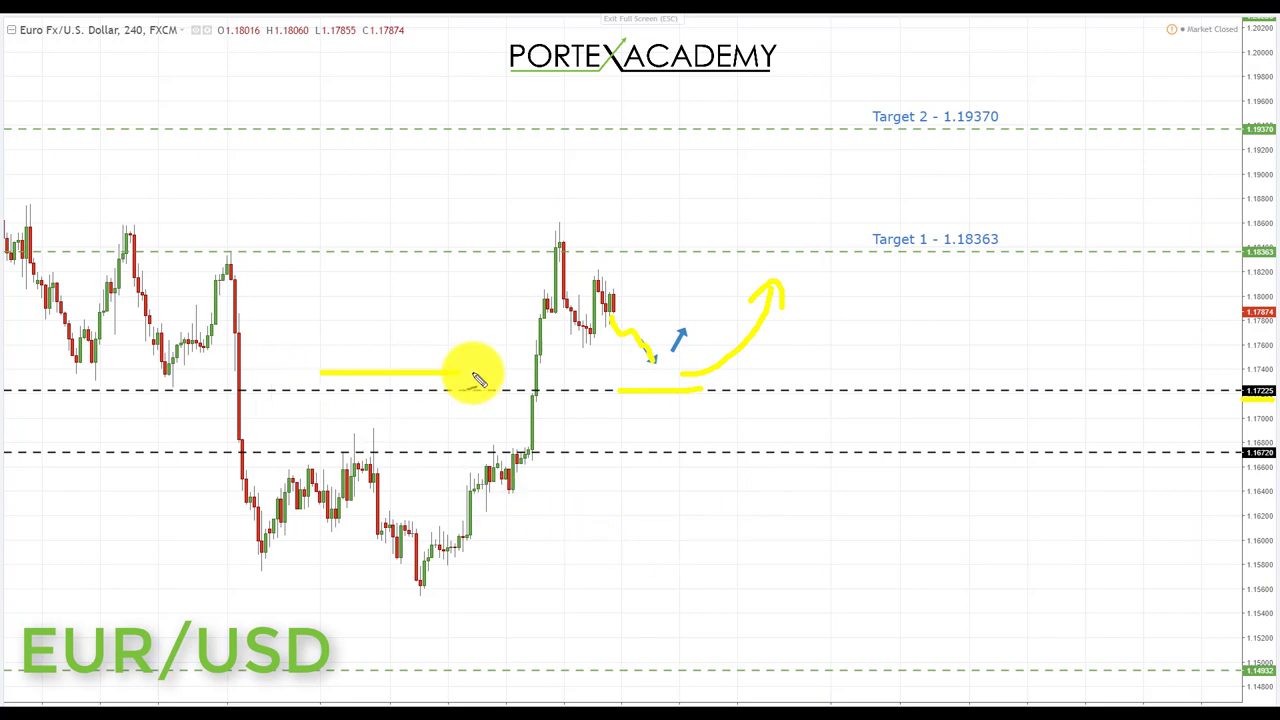
pyautogui.moveTo(481, 351); pyautogui.dragTo(478, 396)
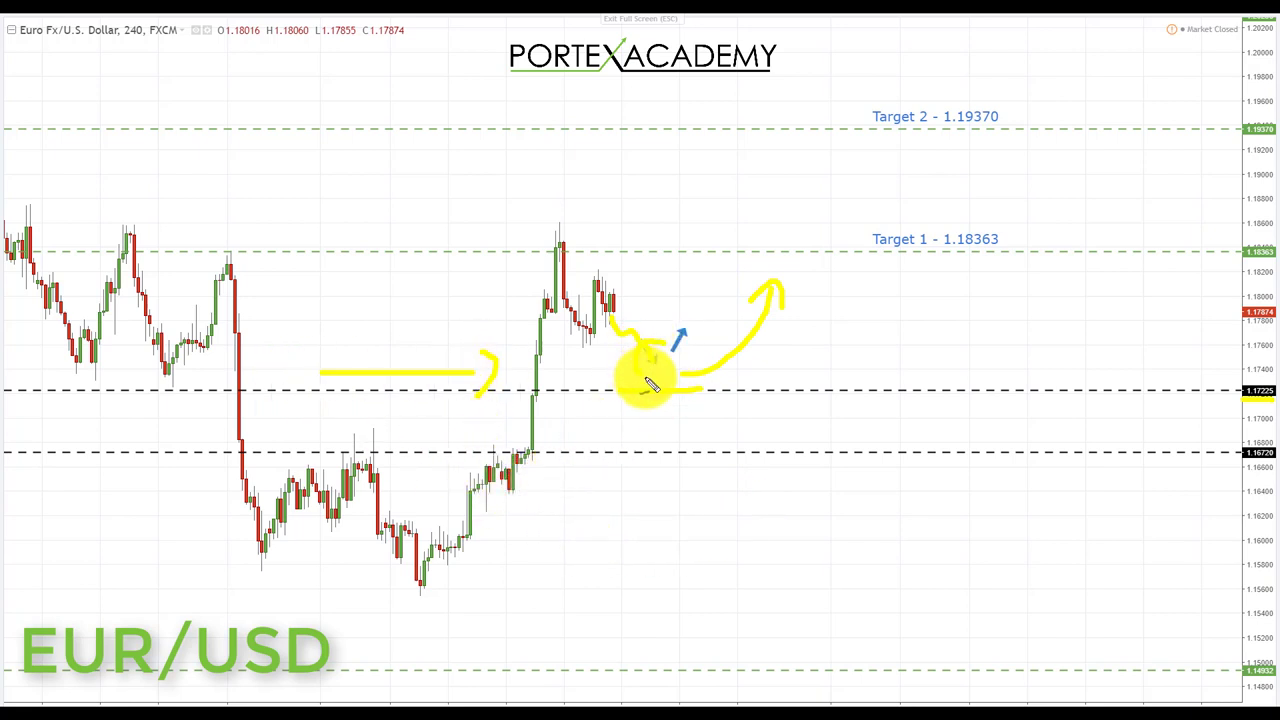
# Underline the pullback area at the 1.17225 support, the earlier peak at 1.18363, and the Target 1 label
pyautogui.moveTo(622, 395); pyautogui.dragTo(714, 393)
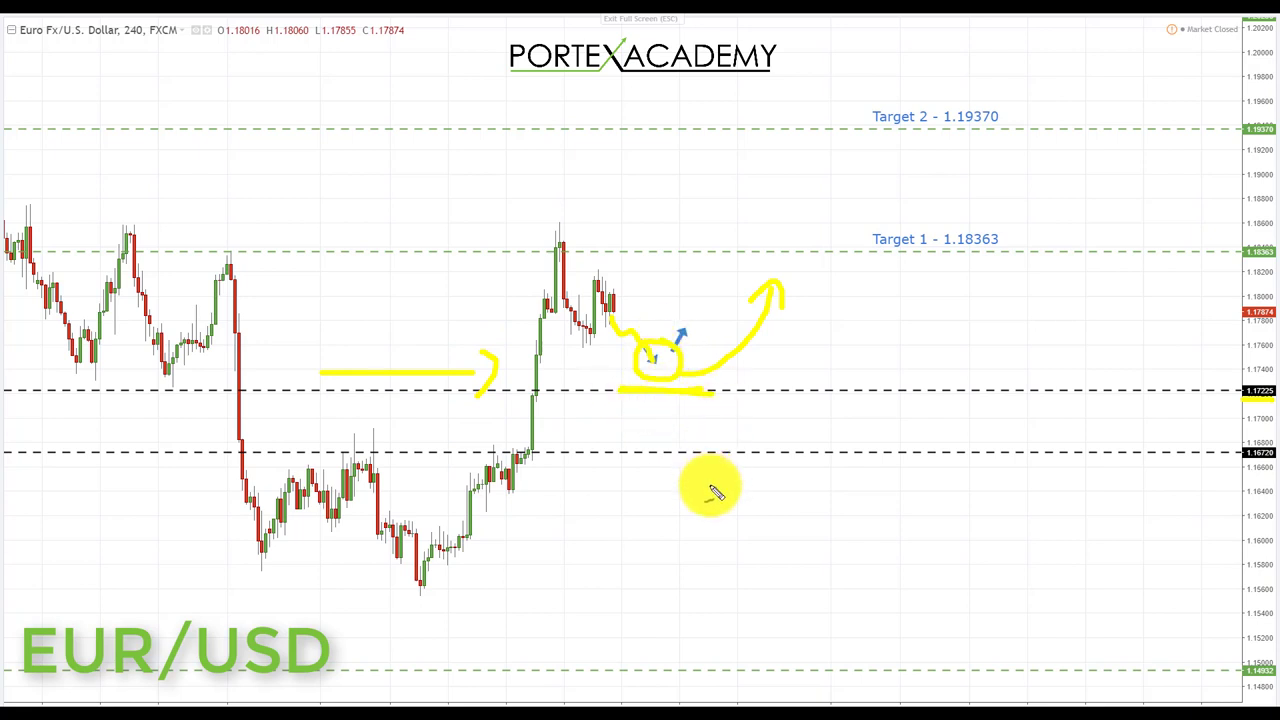
pyautogui.moveTo(508, 258); pyautogui.dragTo(612, 258)
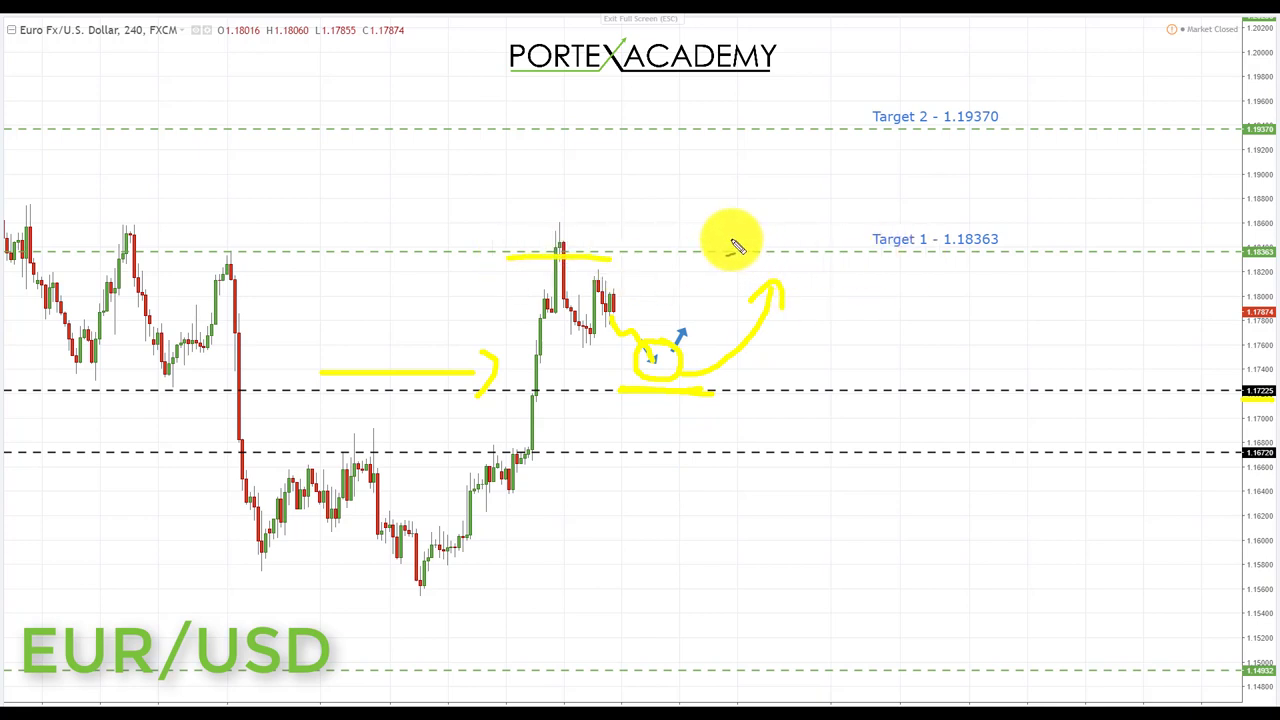
pyautogui.moveTo(860, 255); pyautogui.dragTo(1020, 265)
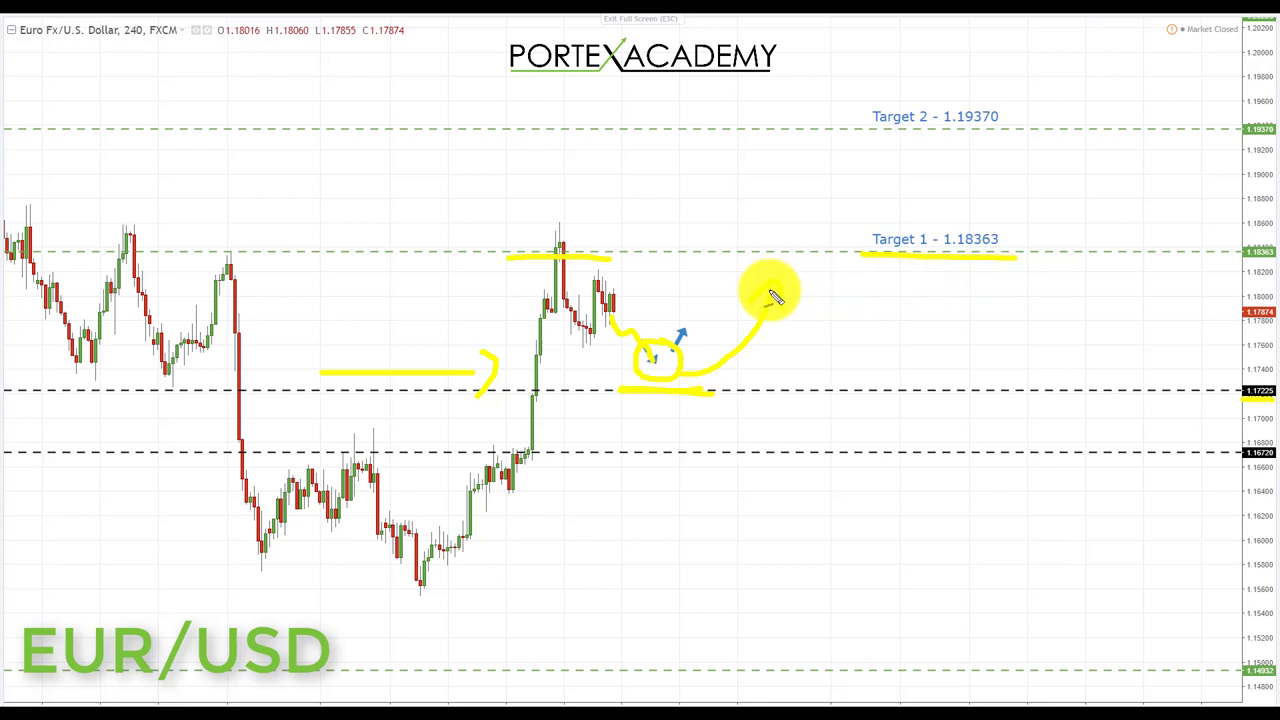
# Extend the projected rebound path above Target 1 and underline the Target 2 label at 1.19370
pyautogui.moveTo(768, 289)
pyautogui.mouseDown()
pyautogui.moveTo(777, 229)
pyautogui.moveTo(808, 286)
pyautogui.moveTo(792, 243)
pyautogui.mouseUp()
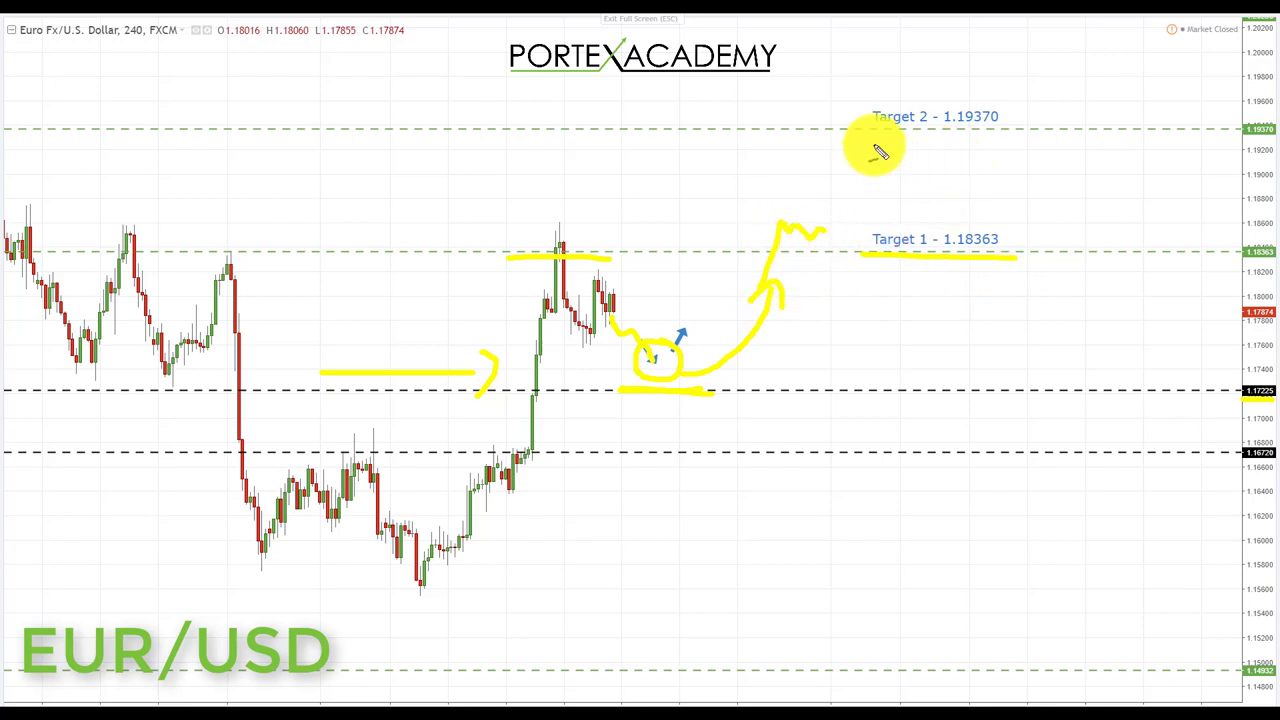
pyautogui.moveTo(868, 136); pyautogui.dragTo(1014, 136)
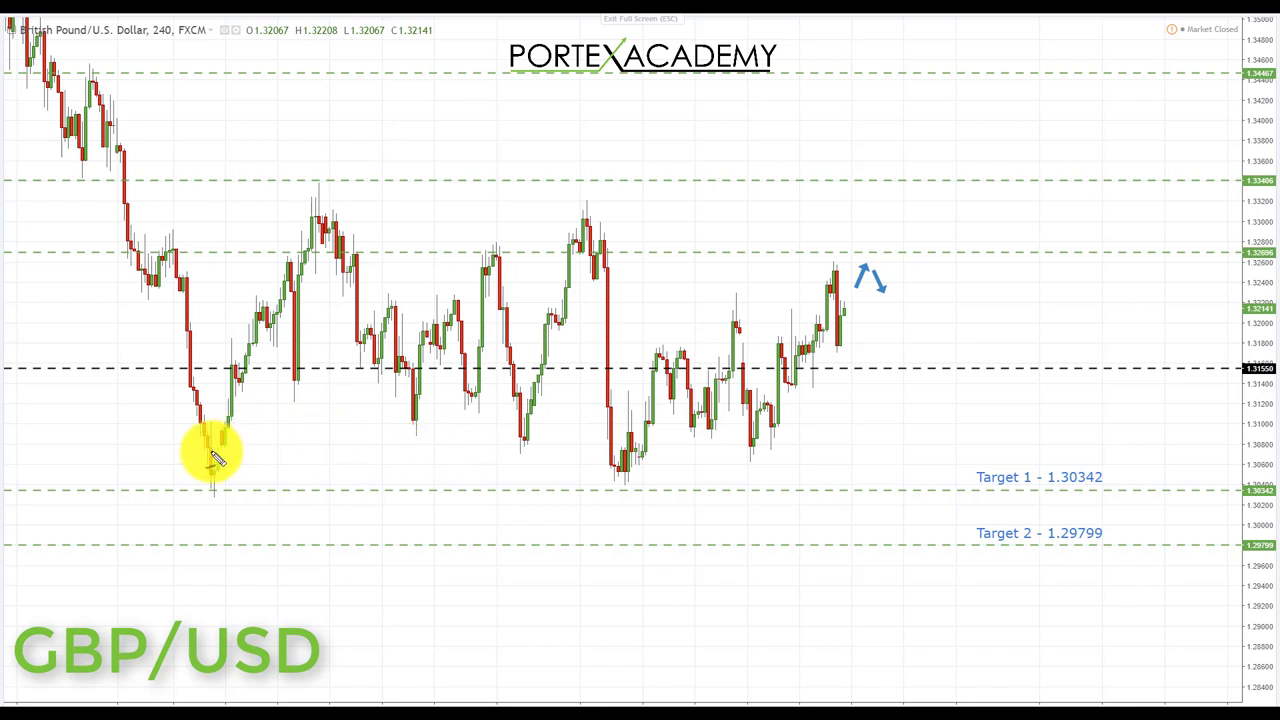
# On the GBP/USD chart, draw one line along the swing lows and another along the swing highs to bound the range
pyautogui.moveTo(232, 451); pyautogui.dragTo(760, 445)
pyautogui.moveTo(318, 228); pyautogui.dragTo(863, 194)
# Draw a downward arrow along the initial decline and a second one projecting a break below the 1.30342 level
pyautogui.moveTo(94, 43)
pyautogui.mouseDown()
pyautogui.moveTo(163, 252)
pyautogui.moveTo(188, 235)
pyautogui.mouseUp()
pyautogui.moveTo(1095, 304); pyautogui.dragTo(1100, 313)
pyautogui.moveTo(1118, 366)
pyautogui.mouseDown()
pyautogui.moveTo(1191, 523)
pyautogui.moveTo(1207, 490)
pyautogui.mouseUp()
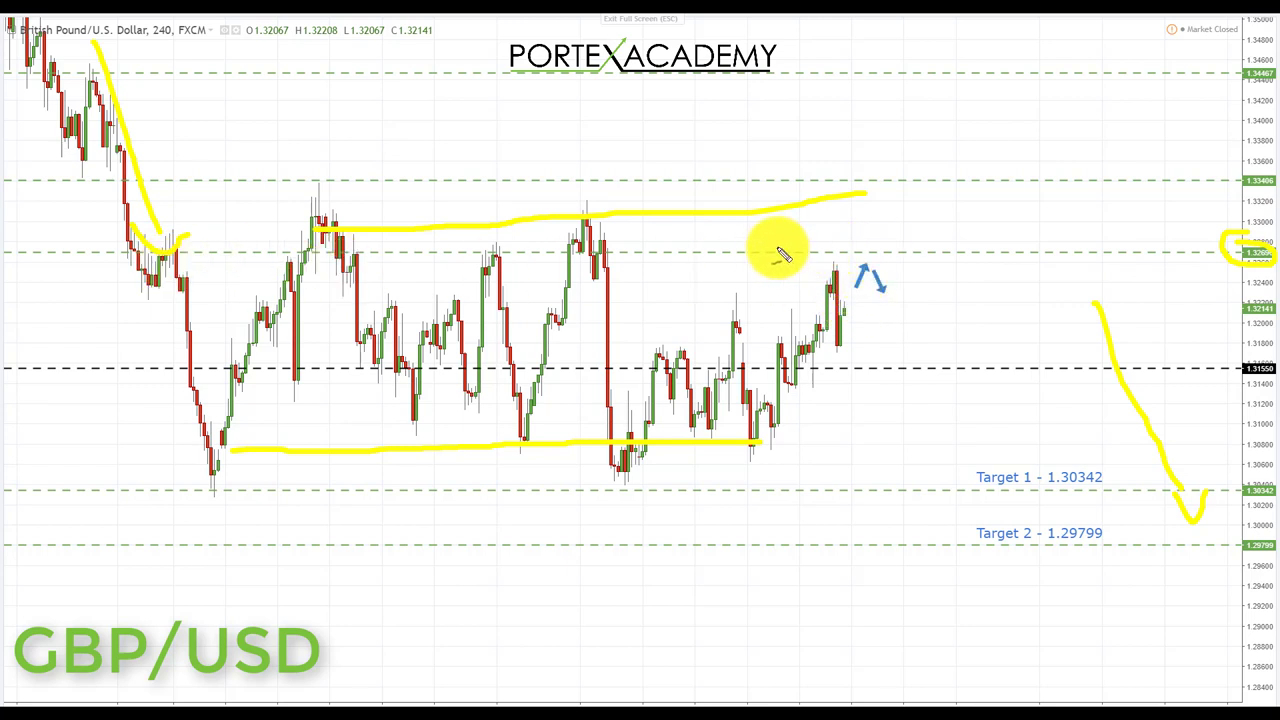
# Mark the 1.32696 resistance with a horizontal line above the latest peak and circle the blue arrows beneath it
pyautogui.moveTo(752, 251); pyautogui.dragTo(907, 251)
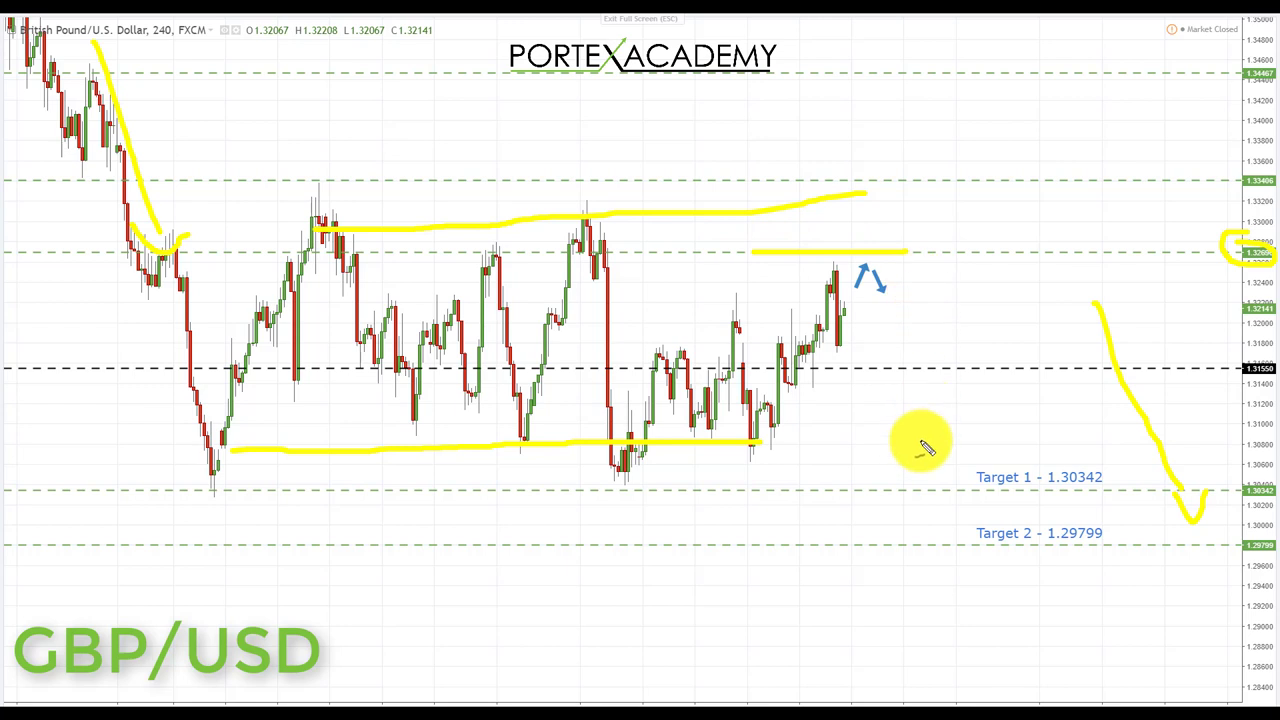
pyautogui.moveTo(846, 282); pyautogui.dragTo(884, 300)
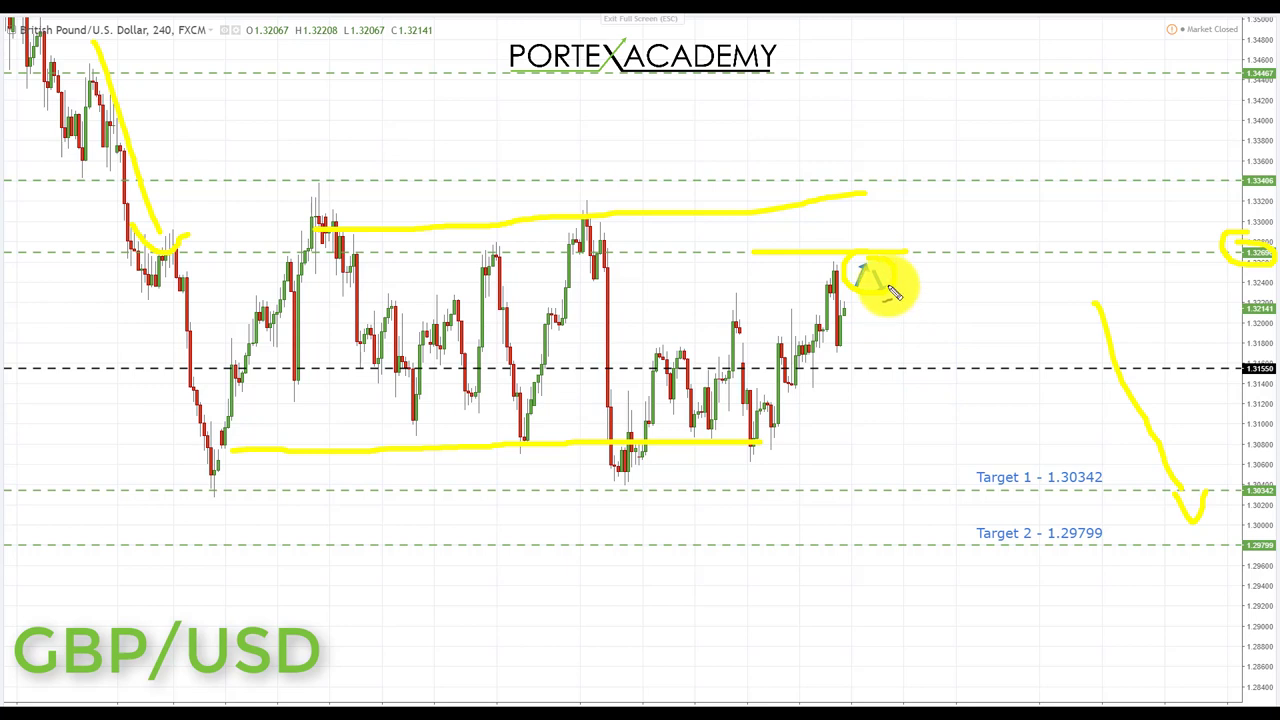
# Draw downward arrows from the circled area through 1.31550 towards Target 1, underlining the 1.31550 price and both target labels
pyautogui.moveTo(895, 292)
pyautogui.mouseDown()
pyautogui.moveTo(922, 362)
pyautogui.moveTo(940, 350)
pyautogui.mouseUp()
pyautogui.moveTo(1224, 380); pyautogui.dragTo(1278, 380)
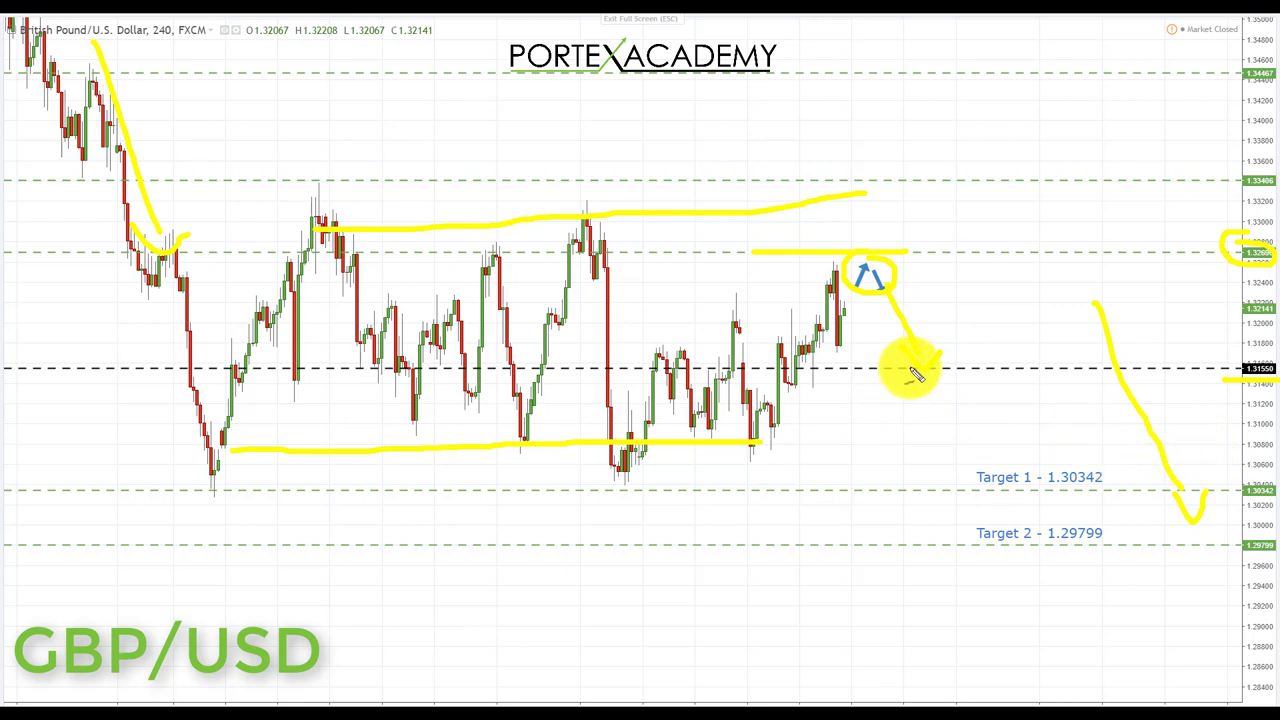
pyautogui.moveTo(923, 381)
pyautogui.mouseDown()
pyautogui.moveTo(958, 470)
pyautogui.moveTo(1104, 492)
pyautogui.mouseUp()
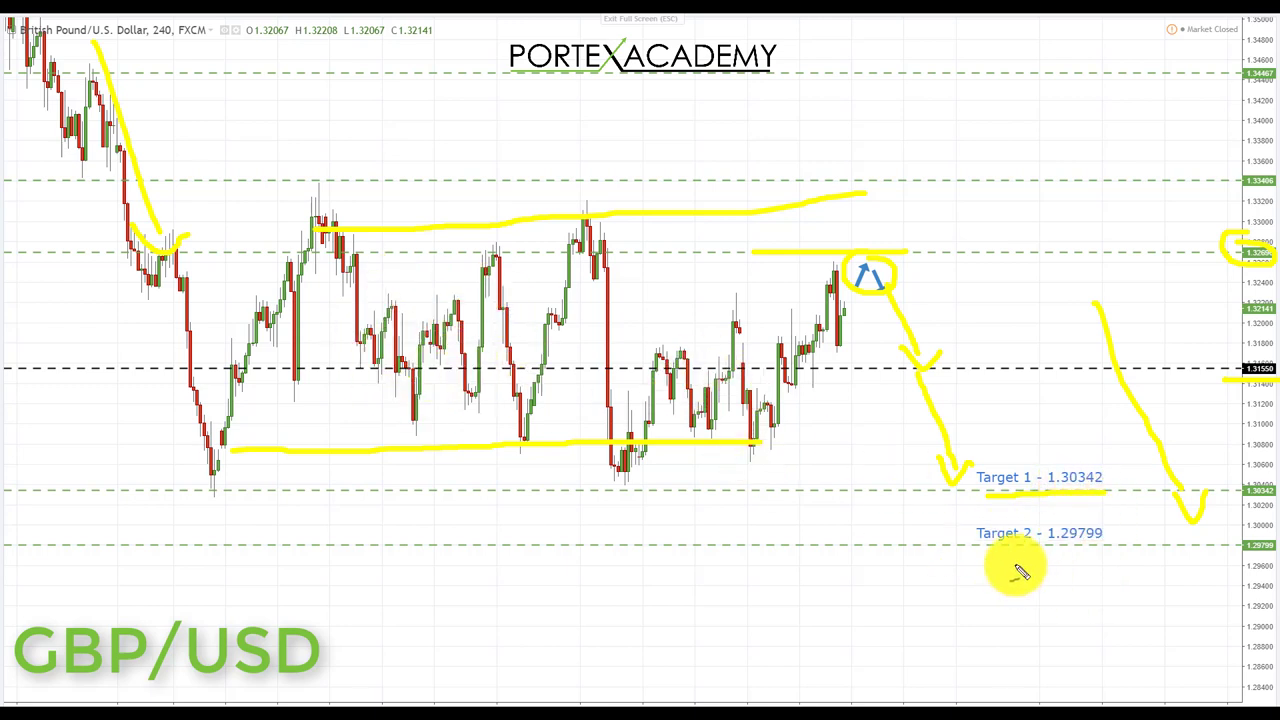
pyautogui.moveTo(995, 555); pyautogui.dragTo(1085, 556)
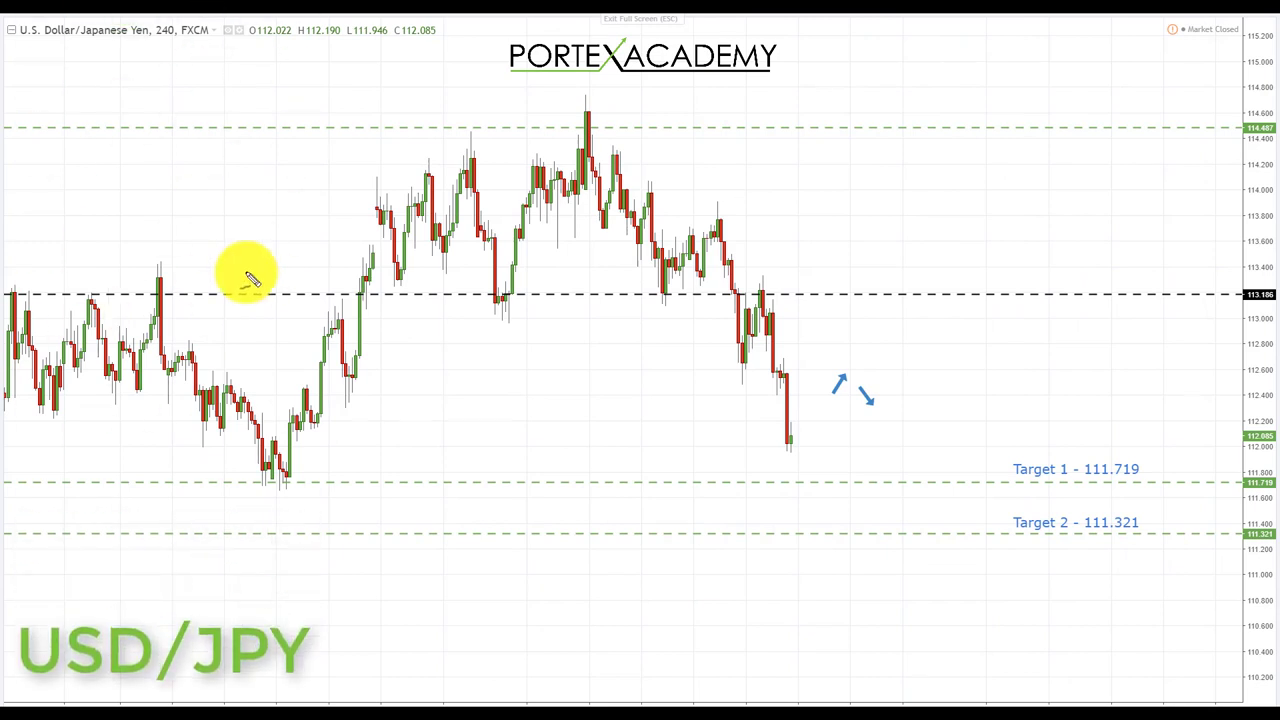
# On the USD/JPY chart, underline the 113.186 support and trace its break, the circled retest and the following decline
pyautogui.moveTo(609, 294); pyautogui.dragTo(690, 295)
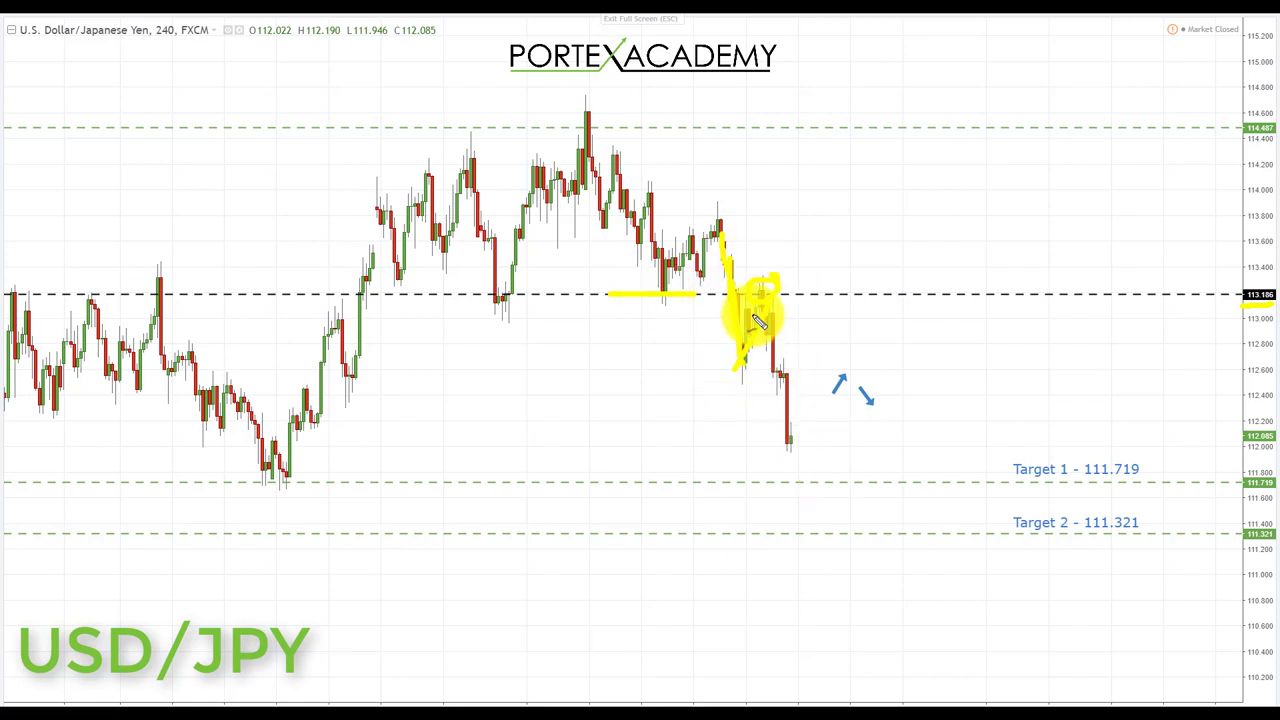
pyautogui.moveTo(778, 325); pyautogui.dragTo(790, 442)
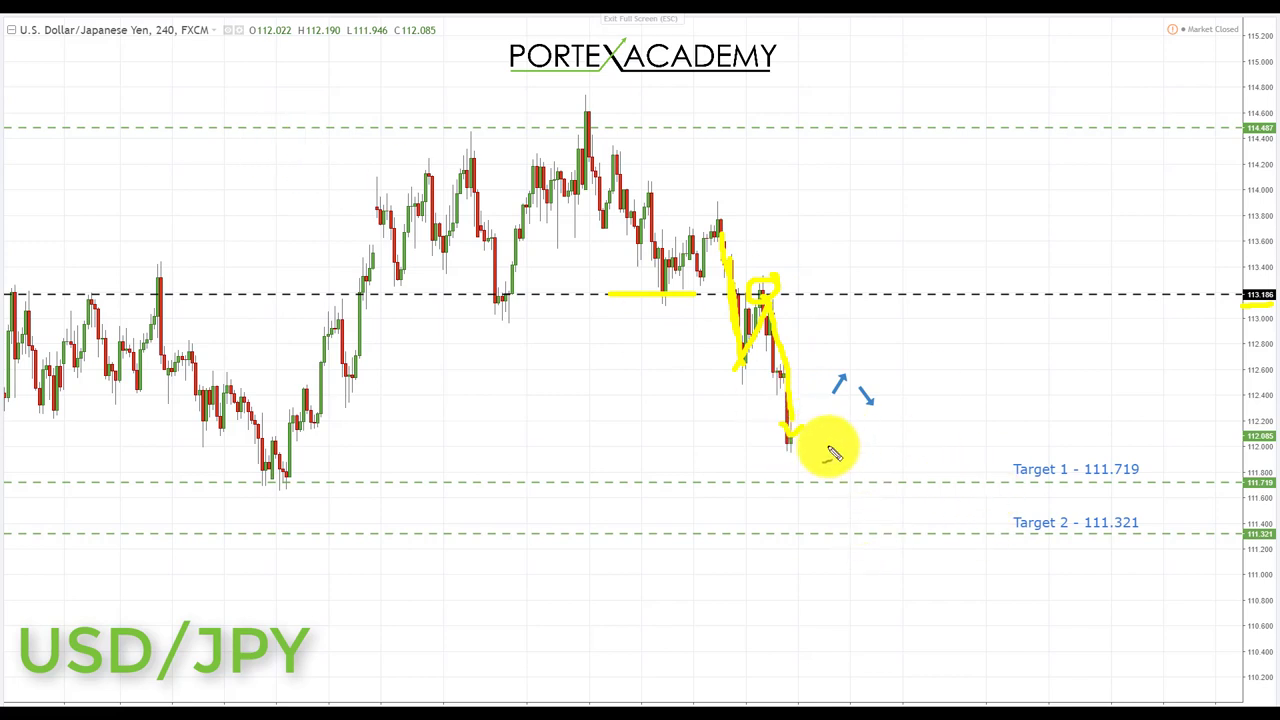
# Draw an arrow pointing down at a circled retest area on the 113.186 level and a projected decline from it
pyautogui.moveTo(848, 165)
pyautogui.mouseDown()
pyautogui.moveTo(858, 291)
pyautogui.moveTo(884, 273)
pyautogui.mouseUp()
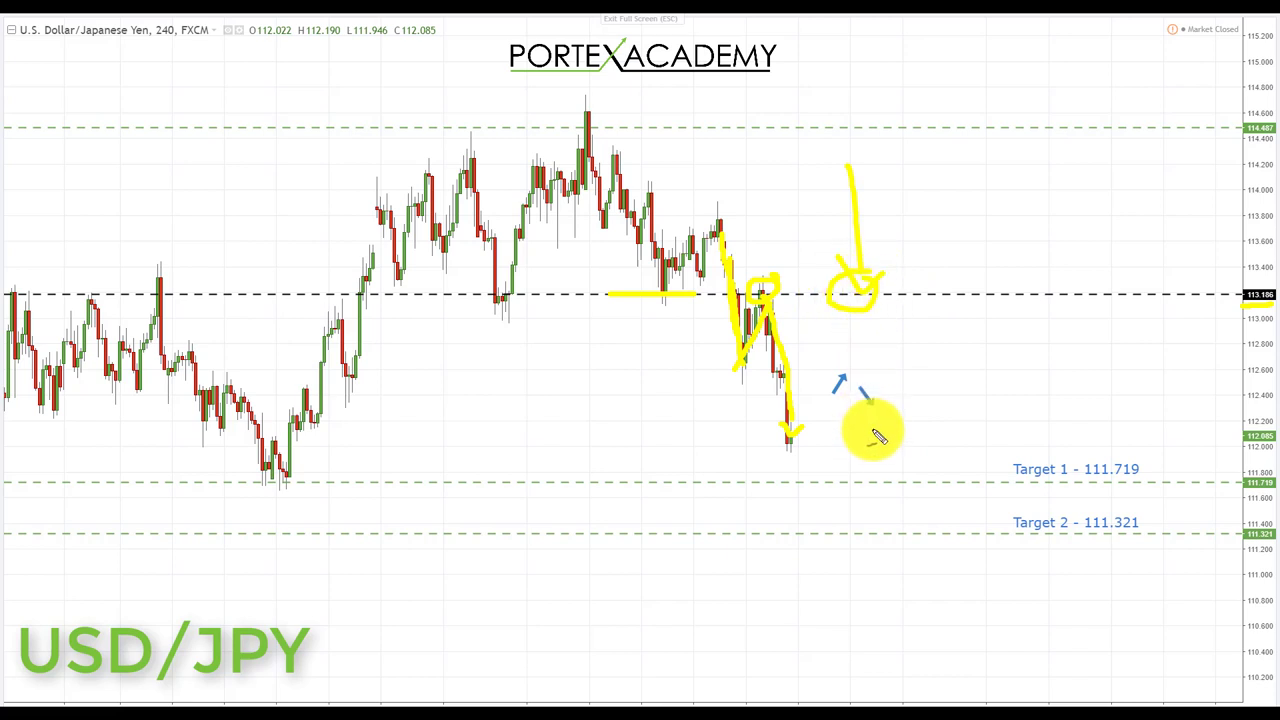
pyautogui.moveTo(873, 308)
pyautogui.mouseDown()
pyautogui.moveTo(938, 430)
pyautogui.moveTo(945, 411)
pyautogui.mouseUp()
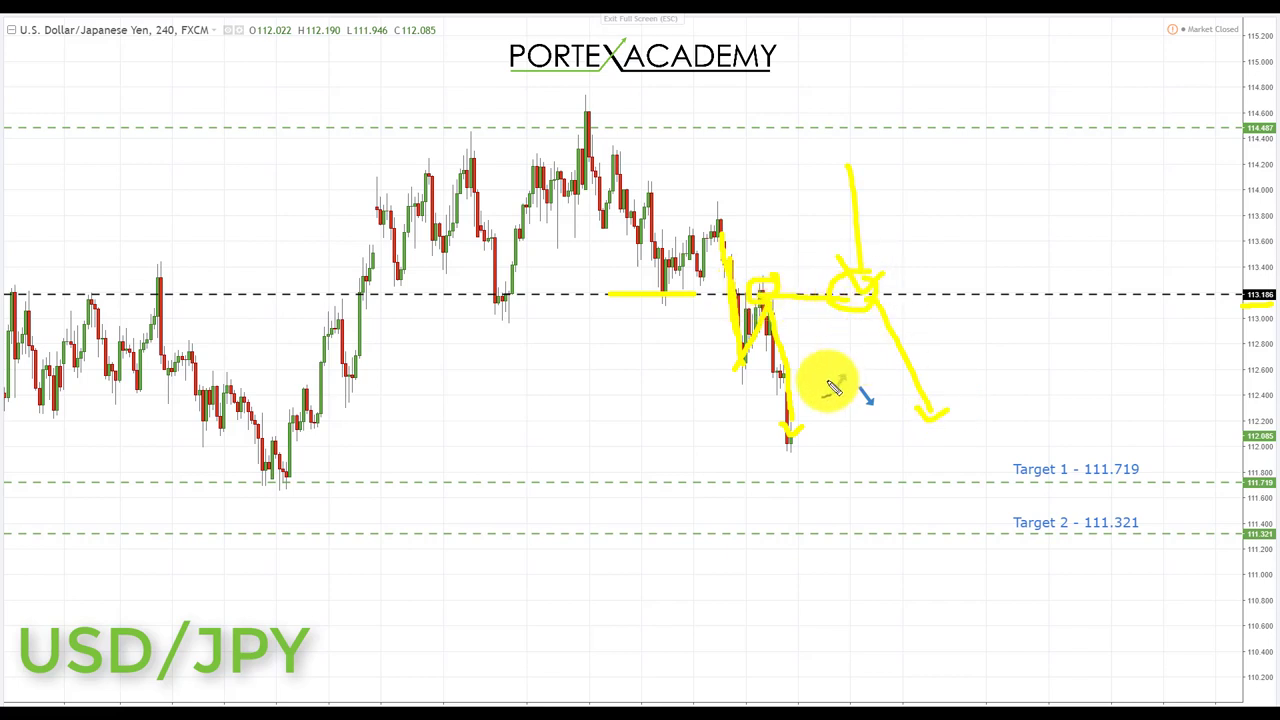
# Sketch a rebound from the latest low to a horizontal line near 112.600, underline that price and circle the reversal area
pyautogui.moveTo(830, 420)
pyautogui.mouseDown()
pyautogui.moveTo(852, 385)
pyautogui.moveTo(922, 369)
pyautogui.mouseUp()
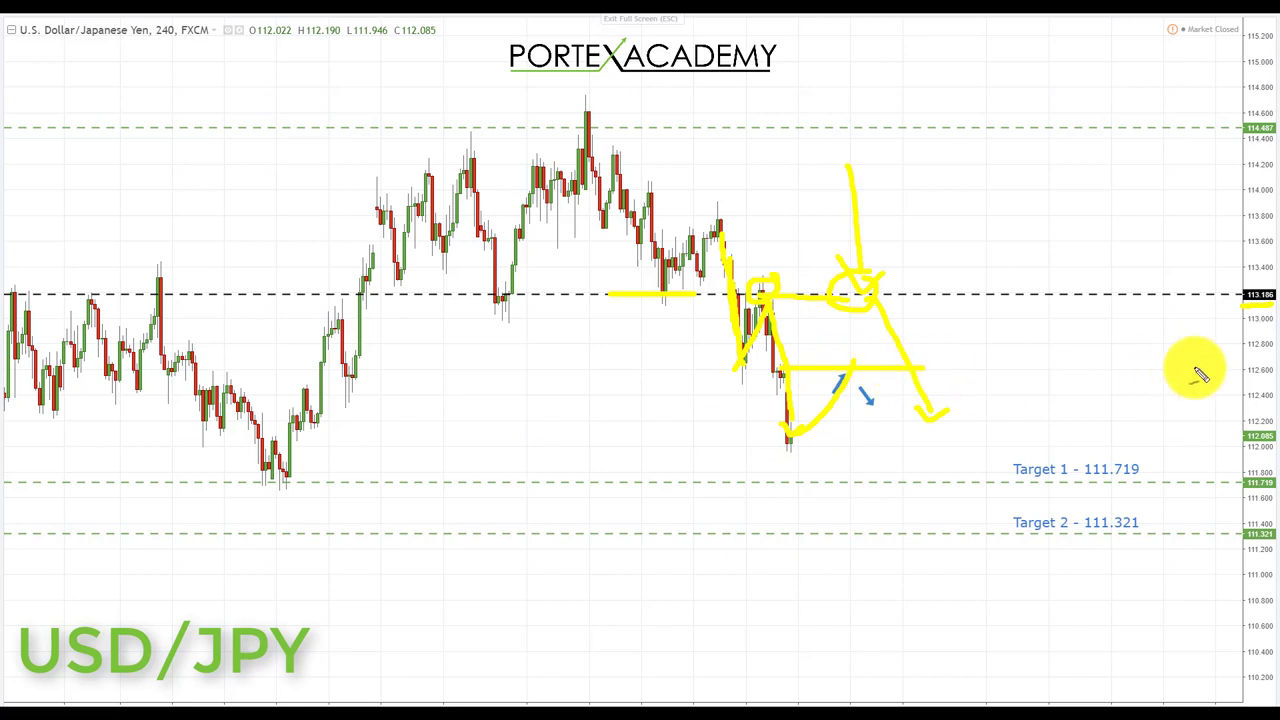
pyautogui.moveTo(1217, 372); pyautogui.dragTo(1268, 372)
pyautogui.moveTo(882, 356)
pyautogui.mouseDown()
pyautogui.moveTo(851, 337)
pyautogui.moveTo(829, 371)
pyautogui.moveTo(860, 386)
pyautogui.moveTo(889, 355)
pyautogui.mouseUp()
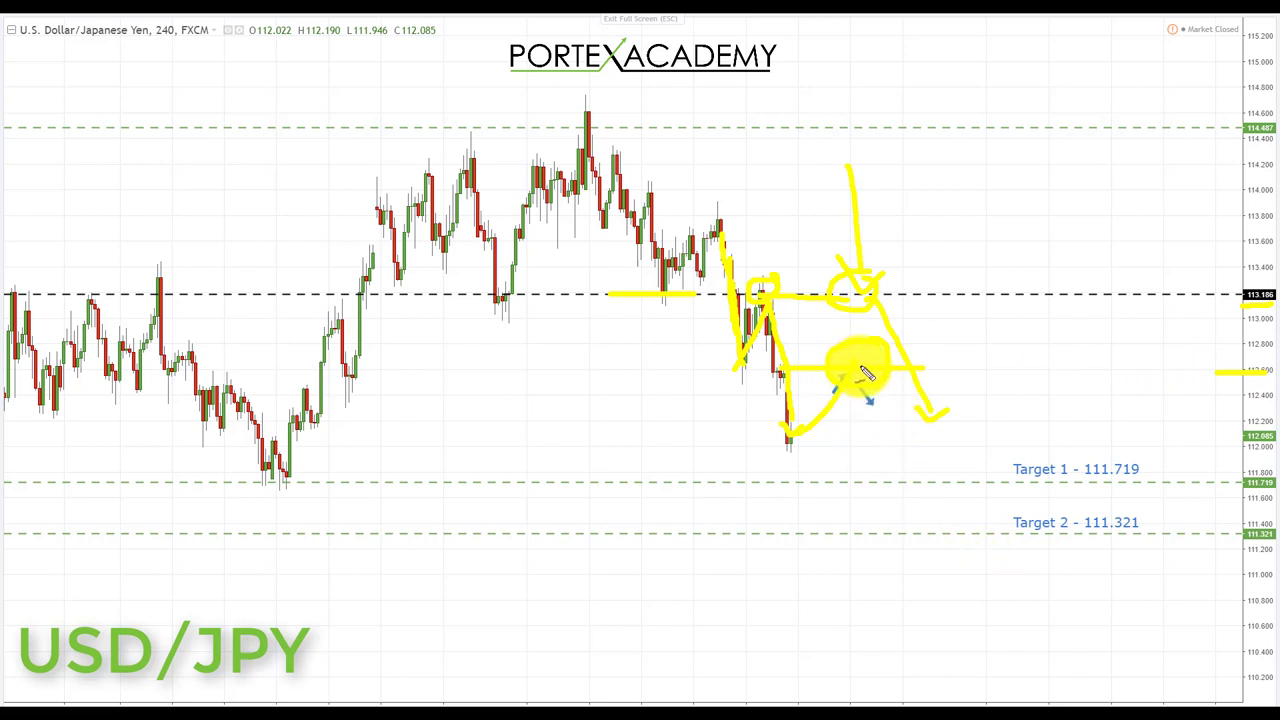
# Draw downward arrows from the circled reversal area to Target 1 and on to Target 2, and underline both target prices
pyautogui.moveTo(873, 391)
pyautogui.mouseDown()
pyautogui.moveTo(920, 480)
pyautogui.moveTo(899, 466)
pyautogui.mouseUp()
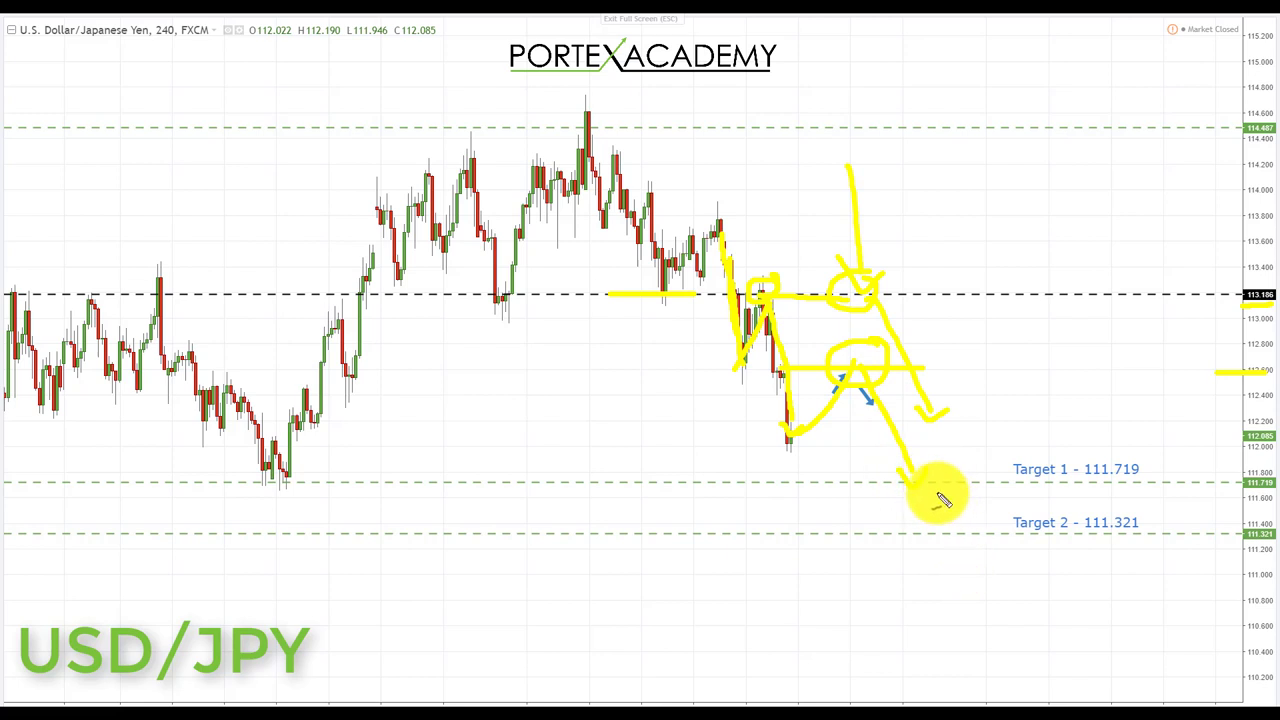
pyautogui.moveTo(940, 537); pyautogui.dragTo(958, 530)
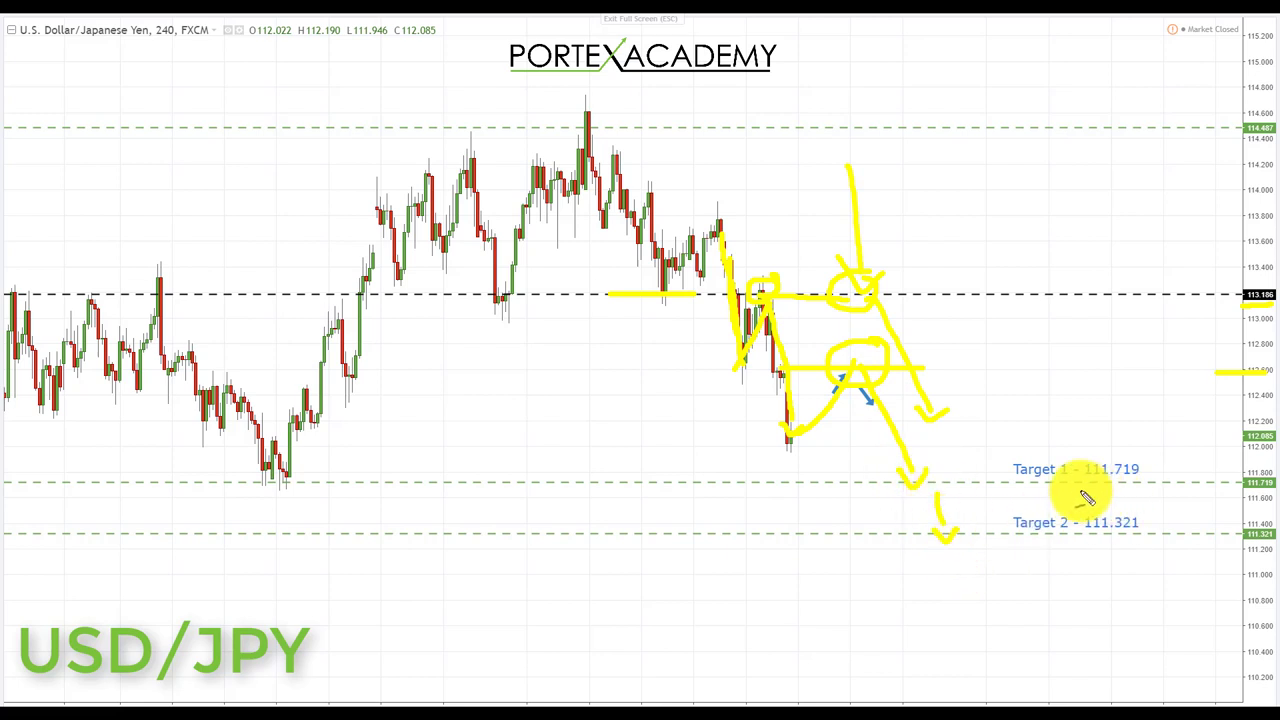
pyautogui.moveTo(1064, 490); pyautogui.dragTo(1160, 487)
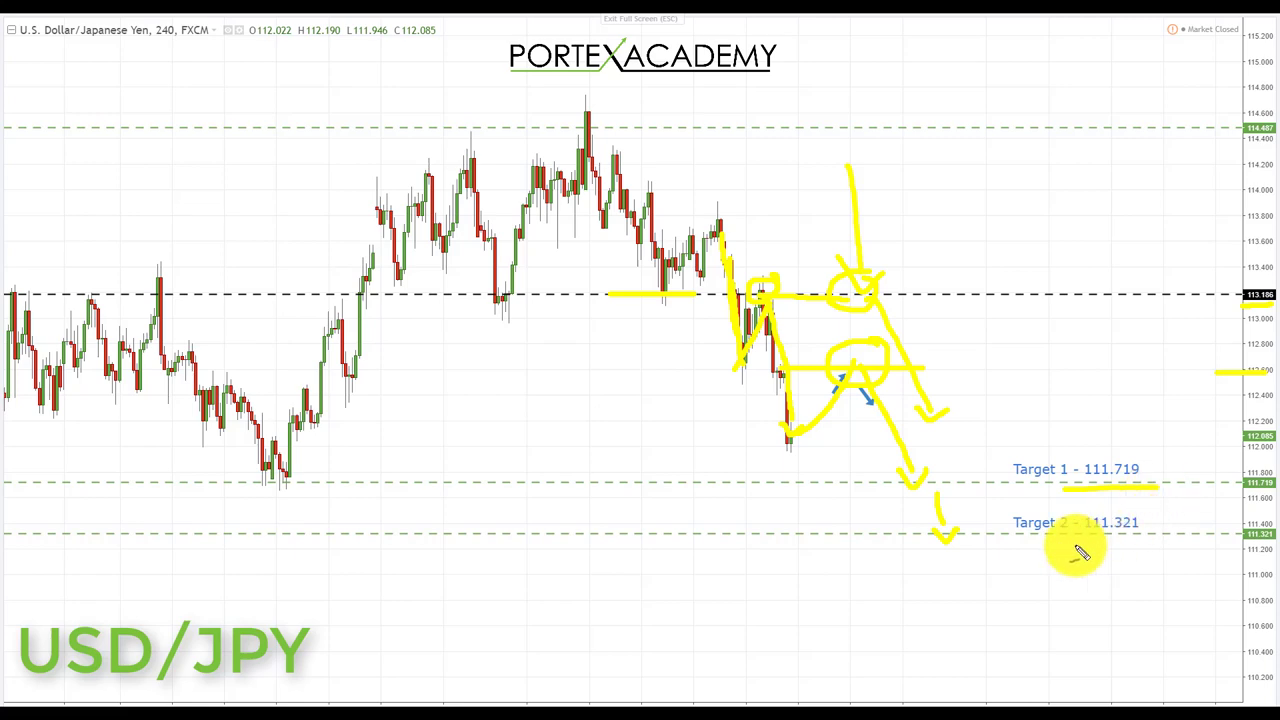
pyautogui.moveTo(1074, 546); pyautogui.dragTo(1172, 540)
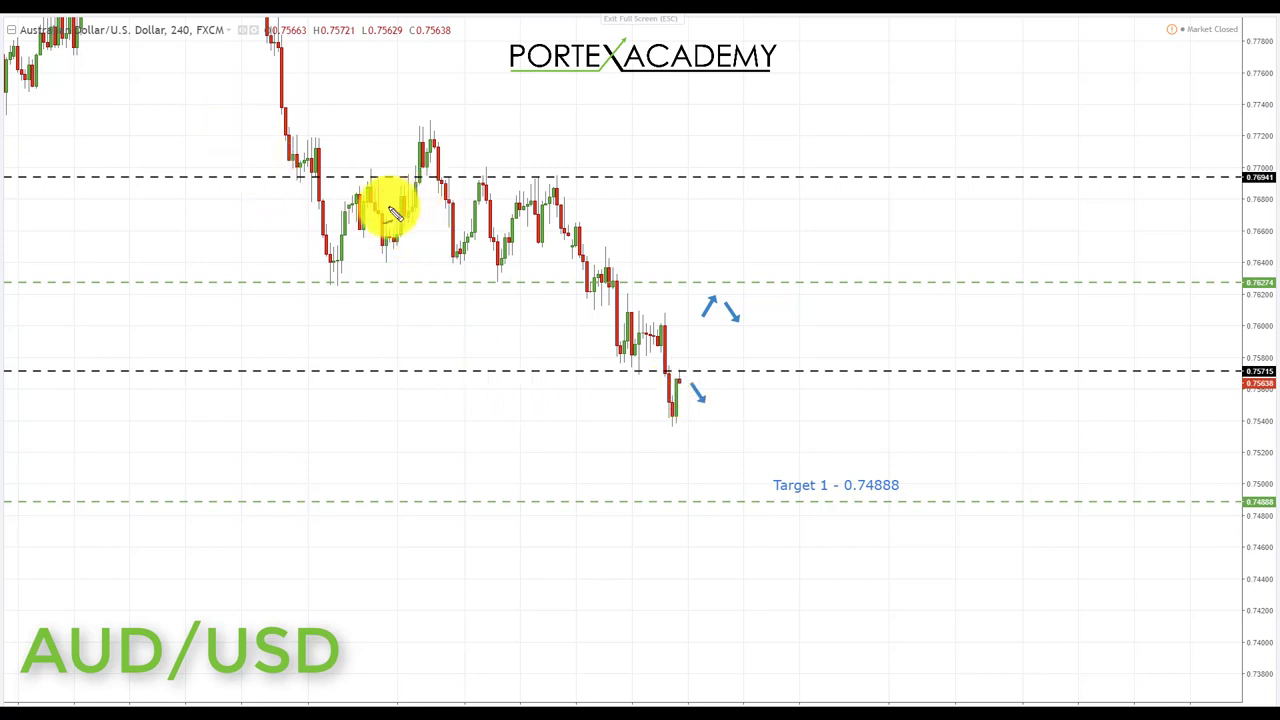
# On the AUD/USD chart, circle the three peaks around 0.76941 and mark the 0.75715 level with a line and a circled retest
pyautogui.moveTo(445, 140)
pyautogui.mouseDown()
pyautogui.moveTo(420, 163)
pyautogui.moveTo(443, 134)
pyautogui.moveTo(471, 186)
pyautogui.moveTo(500, 166)
pyautogui.moveTo(534, 191)
pyautogui.moveTo(569, 194)
pyautogui.moveTo(562, 170)
pyautogui.mouseUp()
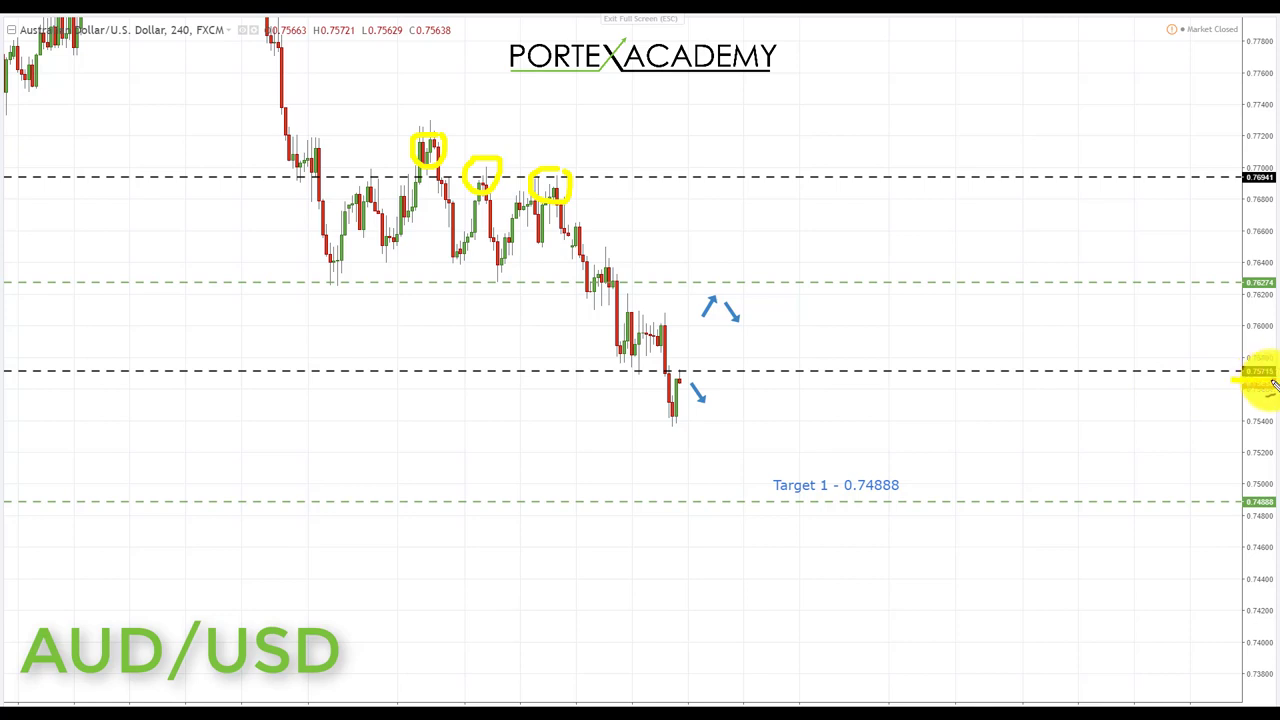
pyautogui.moveTo(697, 399); pyautogui.dragTo(704, 402)
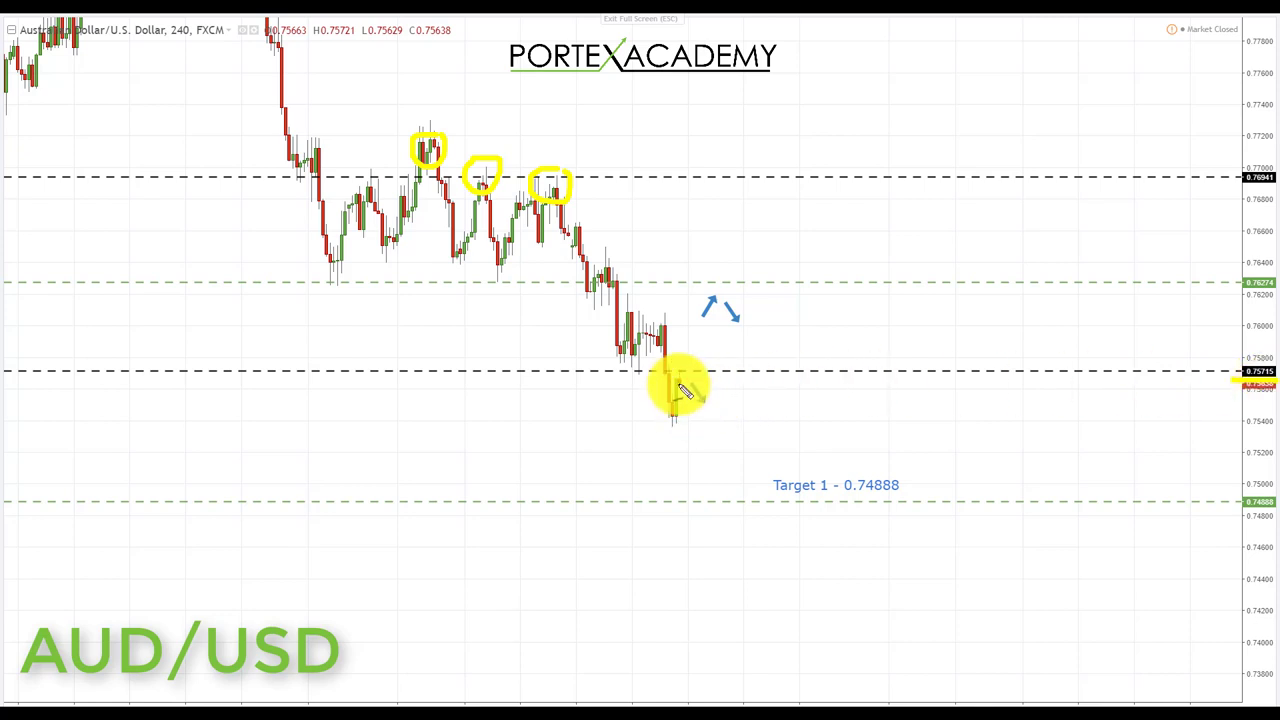
pyautogui.moveTo(621, 370); pyautogui.dragTo(716, 370)
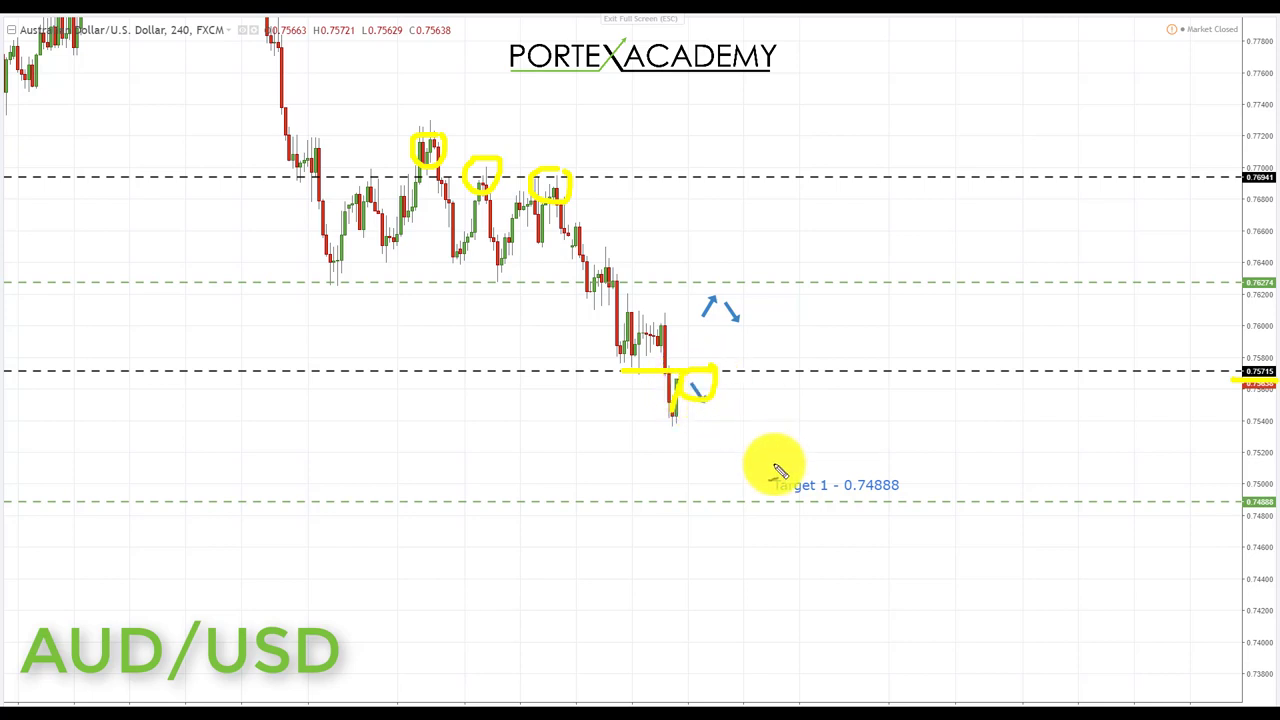
# Draw a downward arrow from the 0.75715 retest to Target 1 and underline the 0.74888 price
pyautogui.moveTo(680, 380)
pyautogui.mouseDown()
pyautogui.moveTo(716, 370)
pyautogui.moveTo(748, 453)
pyautogui.moveTo(773, 472)
pyautogui.mouseUp()
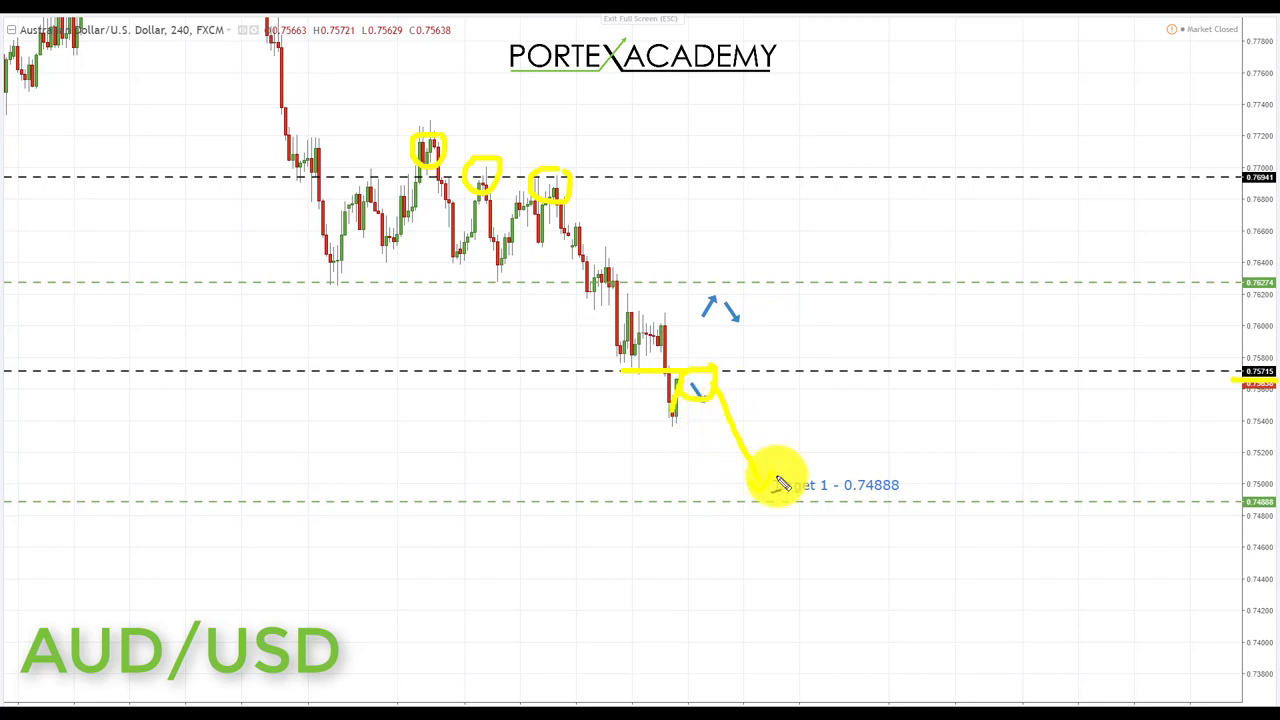
pyautogui.moveTo(845, 511); pyautogui.dragTo(920, 512)
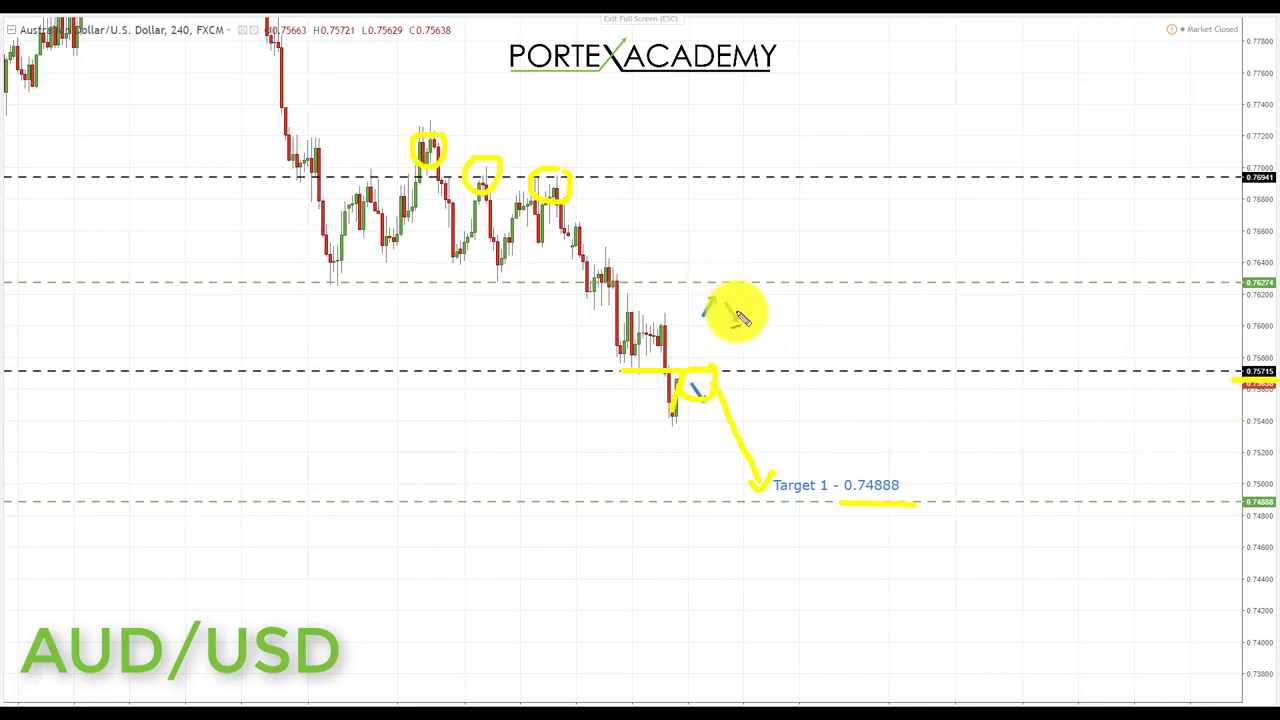
# Circle the reversal area at 0.76274, draw a curved arrow from it down to Target 1, and point an upward arrow at the target from below
pyautogui.moveTo(751, 275)
pyautogui.mouseDown()
pyautogui.moveTo(697, 280)
pyautogui.moveTo(716, 312)
pyautogui.moveTo(768, 312)
pyautogui.moveTo(762, 272)
pyautogui.mouseUp()
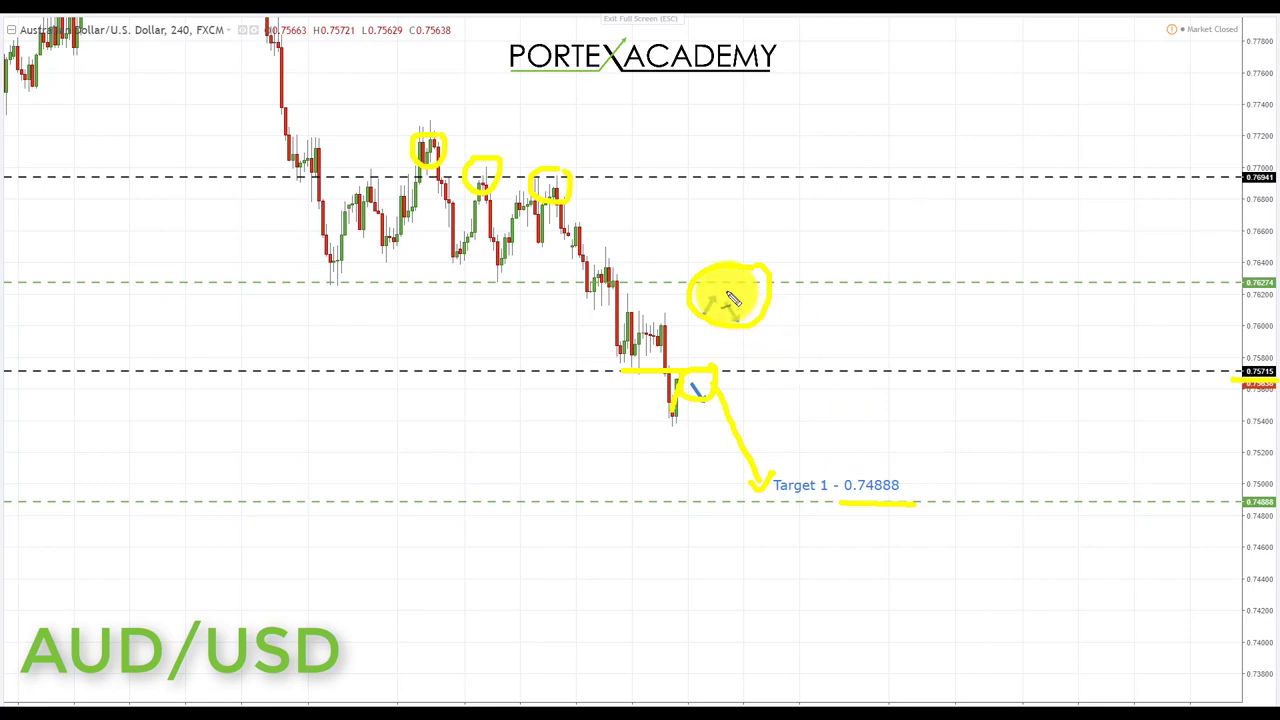
pyautogui.moveTo(746, 304)
pyautogui.mouseDown()
pyautogui.moveTo(818, 462)
pyautogui.moveTo(800, 451)
pyautogui.moveTo(828, 446)
pyautogui.mouseUp()
pyautogui.moveTo(781, 628)
pyautogui.mouseDown()
pyautogui.moveTo(826, 574)
pyautogui.moveTo(823, 532)
pyautogui.moveTo(847, 532)
pyautogui.moveTo(858, 575)
pyautogui.mouseUp()
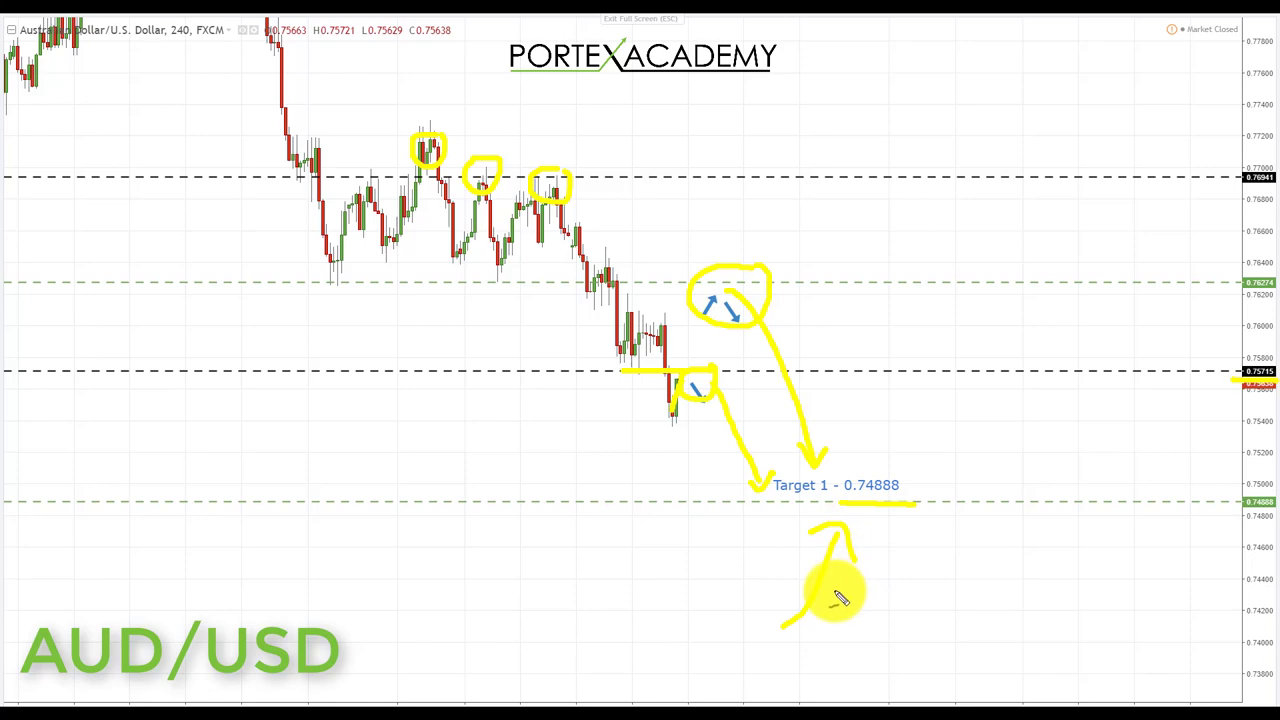
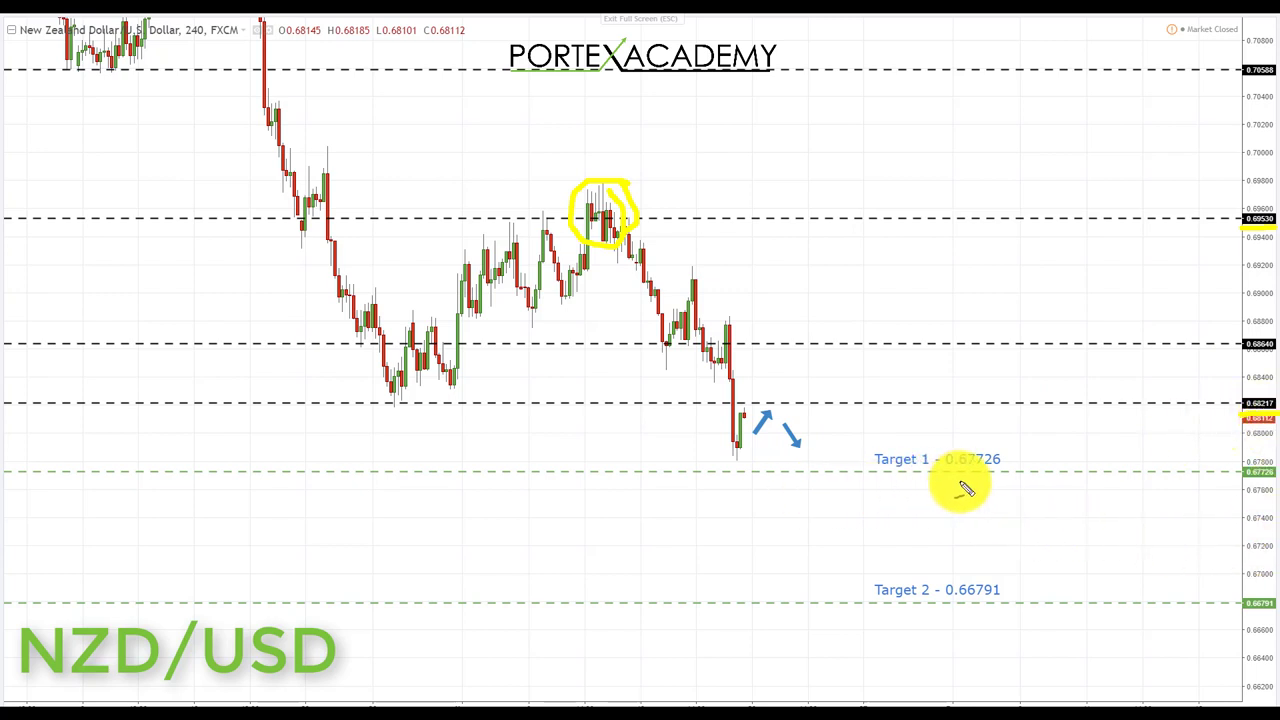
# On the NZD/USD chart, underline the Target 1 price 0.67726 and the Target 2 price 0.66791
pyautogui.moveTo(984, 483); pyautogui.dragTo(1012, 485)
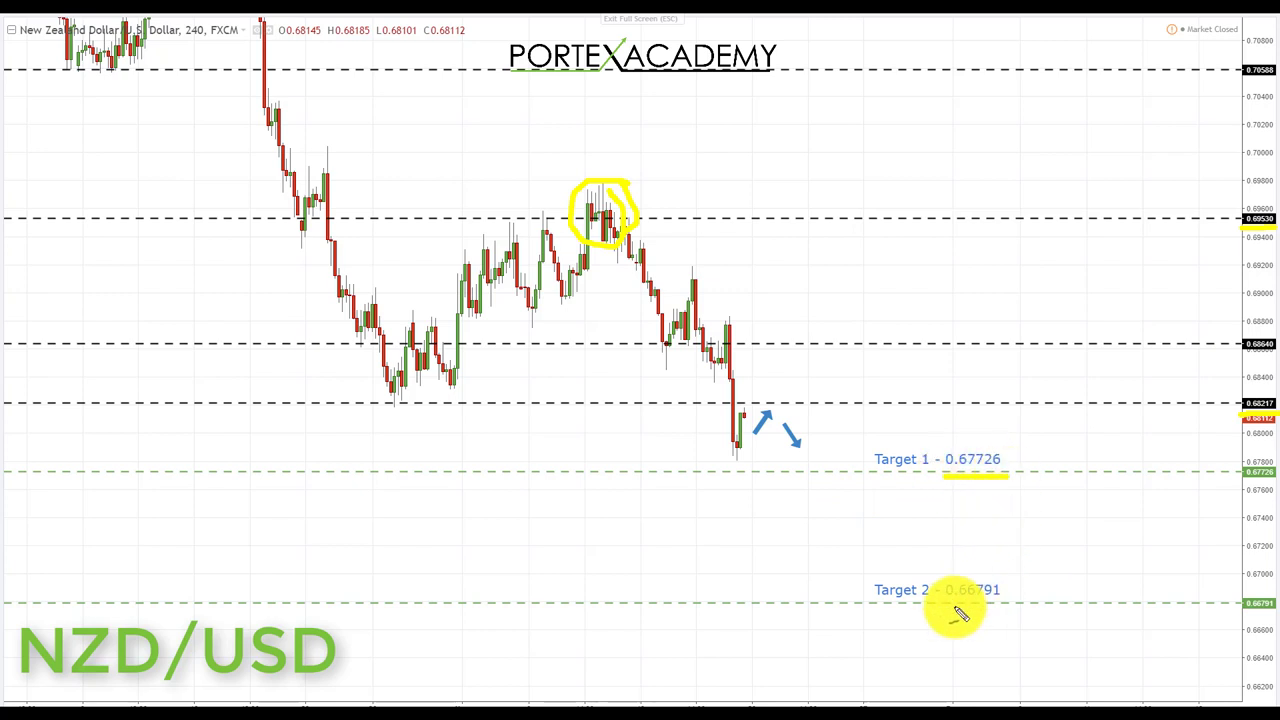
pyautogui.moveTo(950, 616); pyautogui.dragTo(1012, 618)
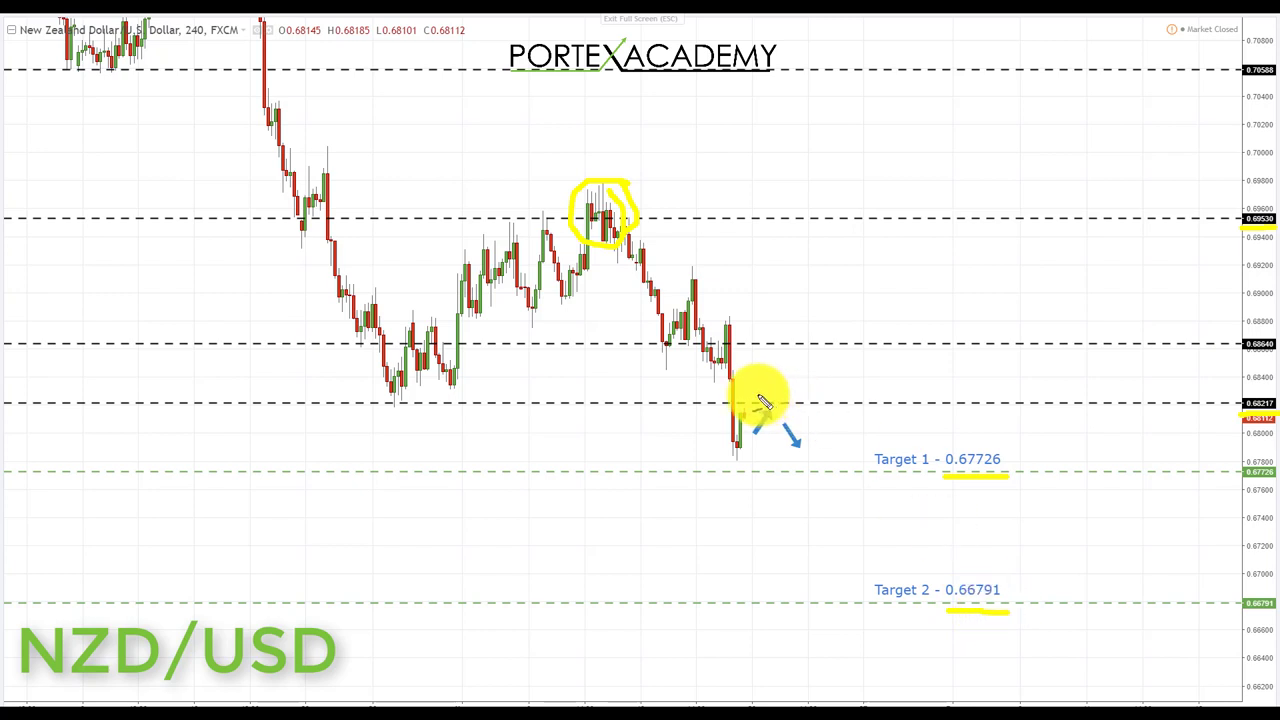
# Circle the retest at the 0.68217 level and sketch a drop below Target 1, a small rebound, and a further decline towards Target 2
pyautogui.moveTo(770, 425); pyautogui.dragTo(758, 400)
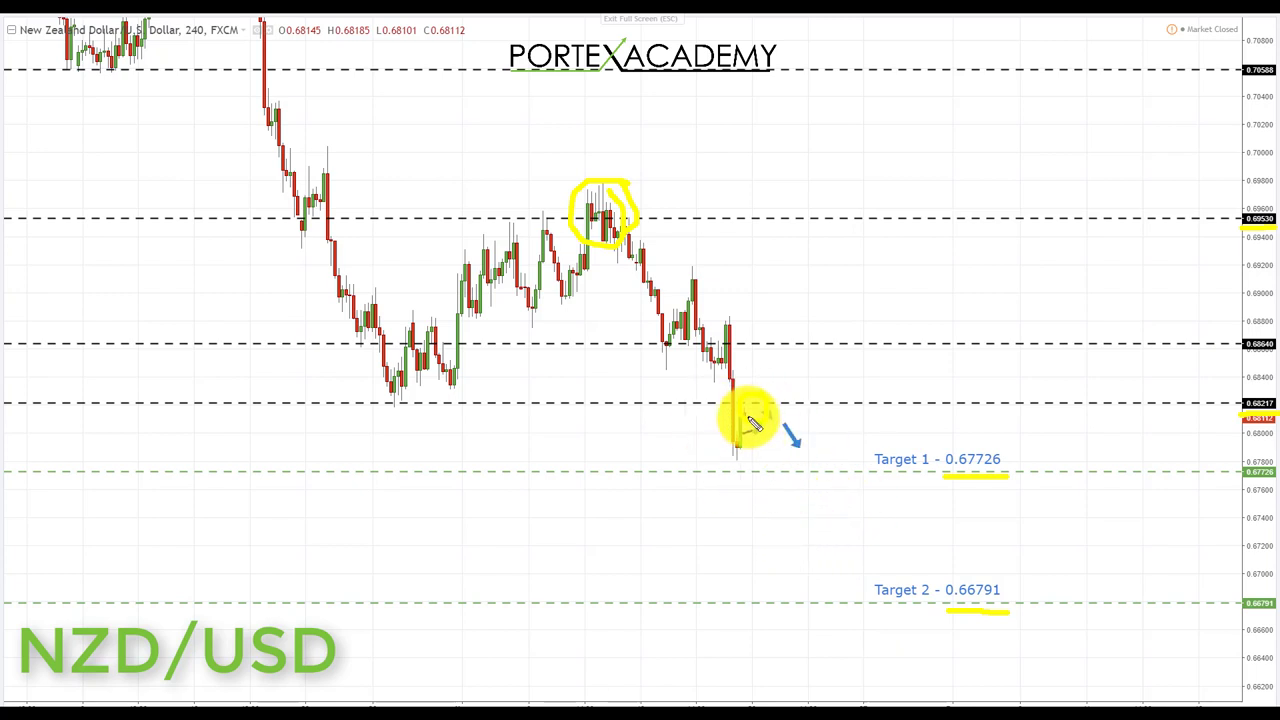
pyautogui.moveTo(753, 423)
pyautogui.mouseDown()
pyautogui.moveTo(770, 490)
pyautogui.moveTo(838, 484)
pyautogui.moveTo(834, 514)
pyautogui.moveTo(807, 490)
pyautogui.mouseUp()
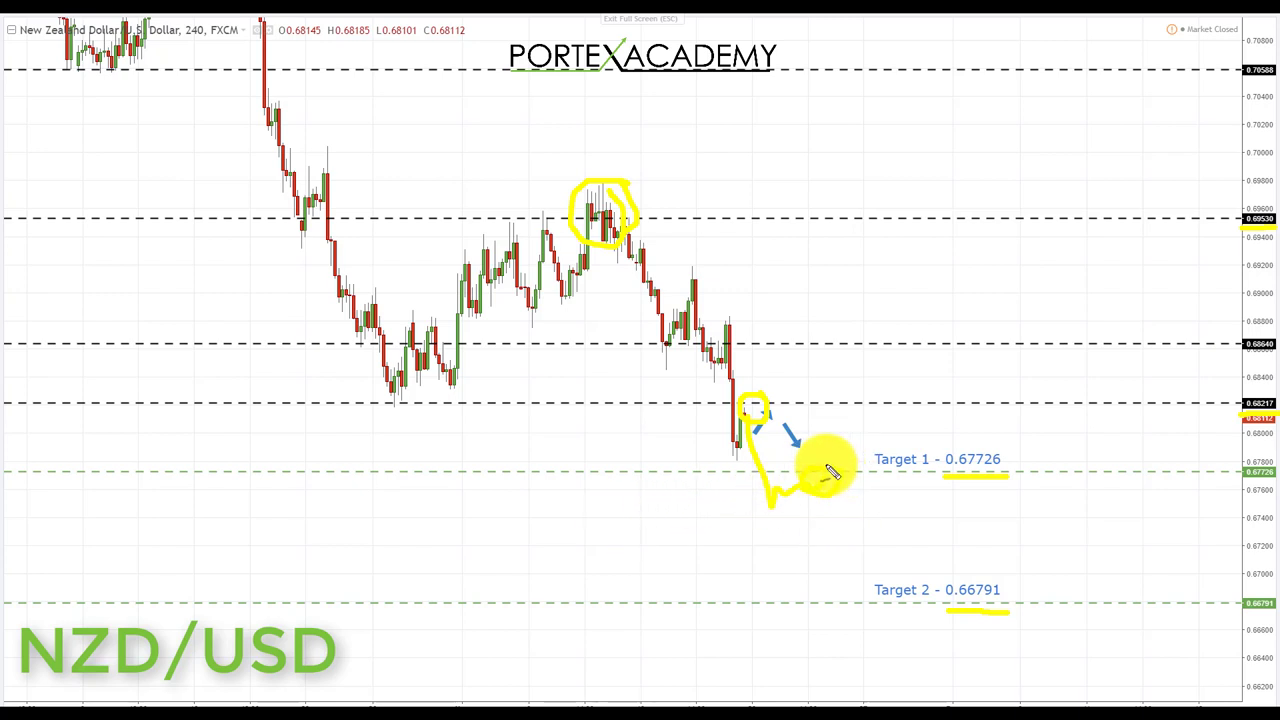
pyautogui.moveTo(829, 486); pyautogui.dragTo(890, 567)
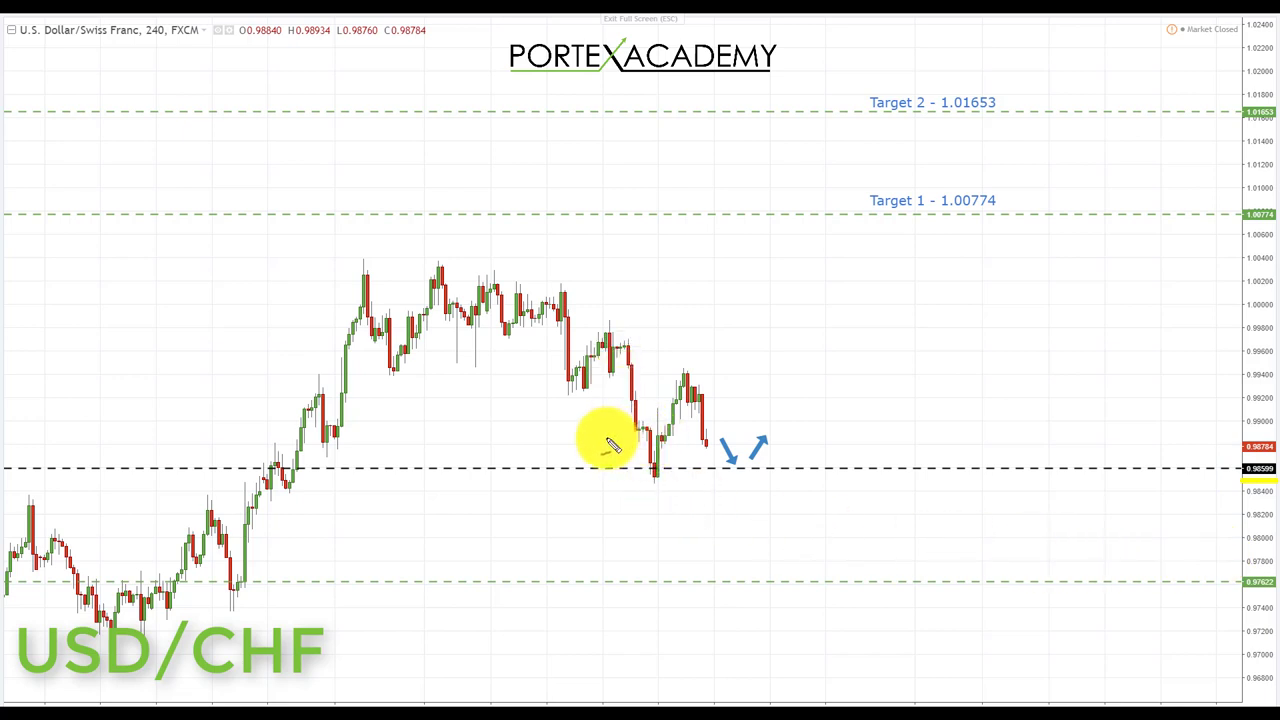
# On the USD/CHF chart, draw a horizontal line just above the 0.98599 level across the latest low and current candles
pyautogui.moveTo(606, 438); pyautogui.dragTo(714, 436)
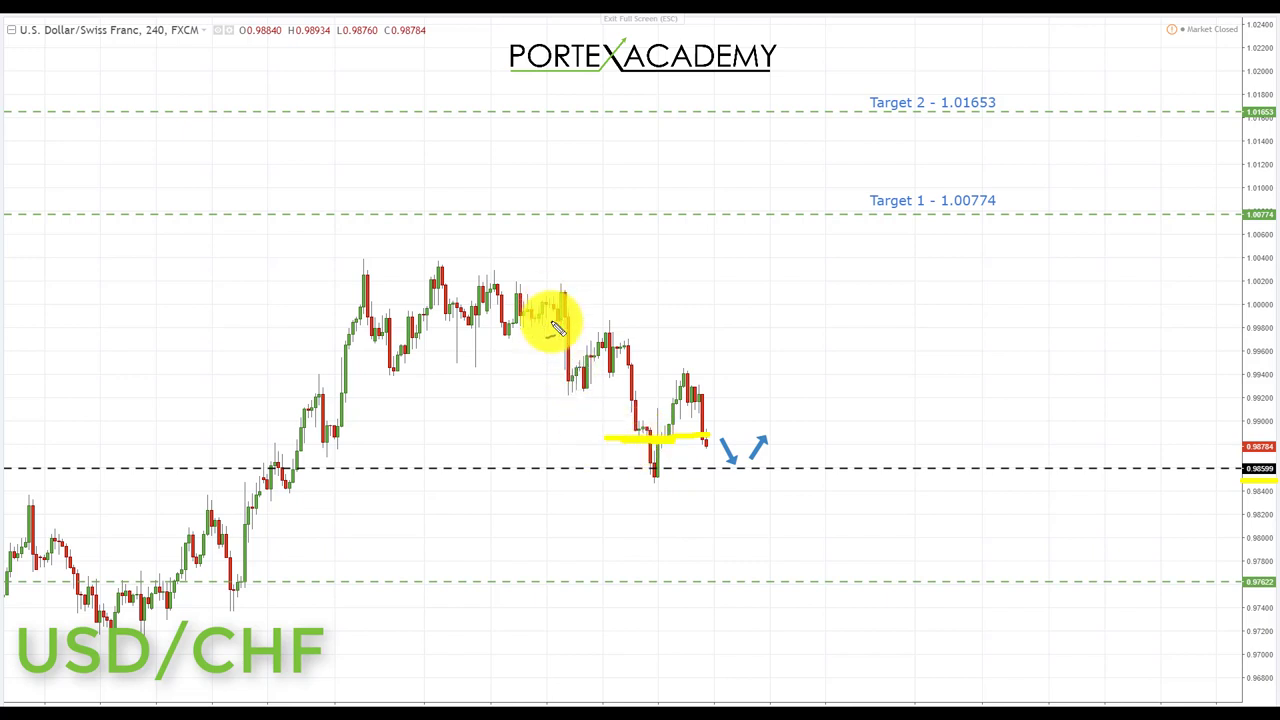
# Circle the latest low and the expected reversal area above 0.98599, and draw a curved arrow from the reversal up to just below Target 1
pyautogui.moveTo(697, 440)
pyautogui.mouseDown()
pyautogui.moveTo(622, 445)
pyautogui.moveTo(650, 478)
pyautogui.moveTo(688, 436)
pyautogui.moveTo(660, 430)
pyautogui.mouseUp()
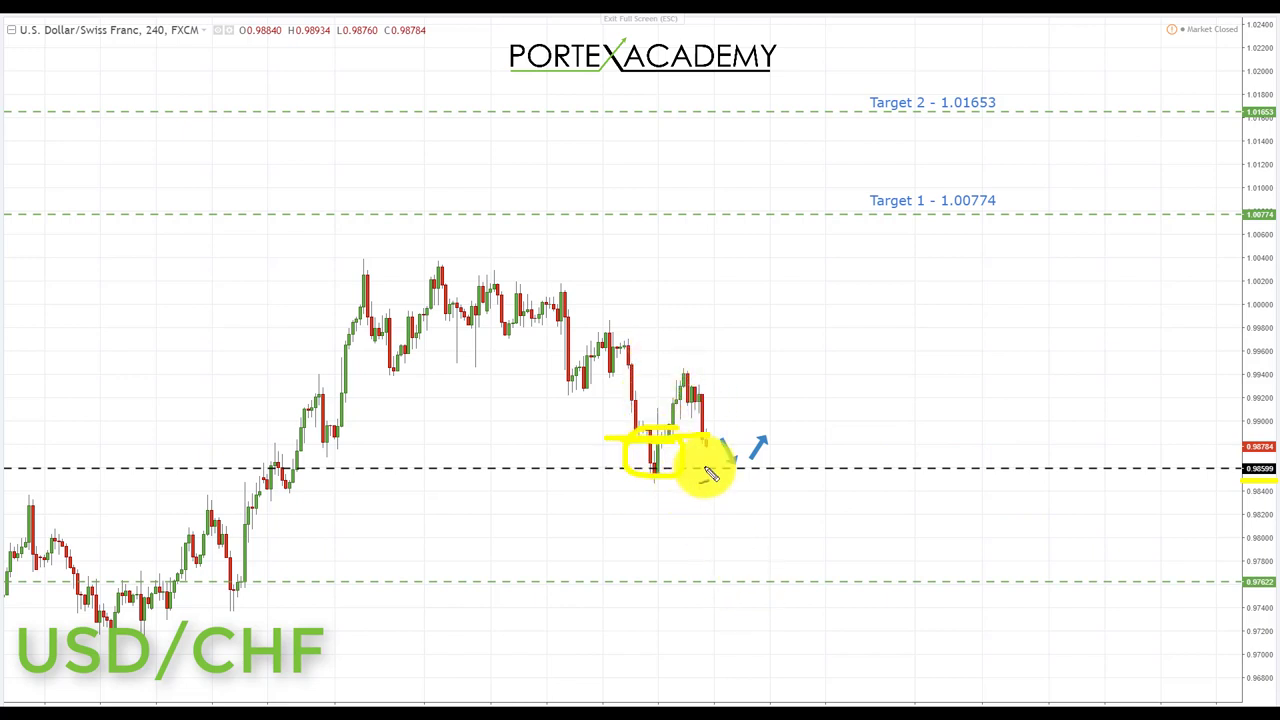
pyautogui.moveTo(755, 428)
pyautogui.mouseDown()
pyautogui.moveTo(700, 435)
pyautogui.moveTo(712, 465)
pyautogui.moveTo(752, 450)
pyautogui.moveTo(755, 428)
pyautogui.mouseUp()
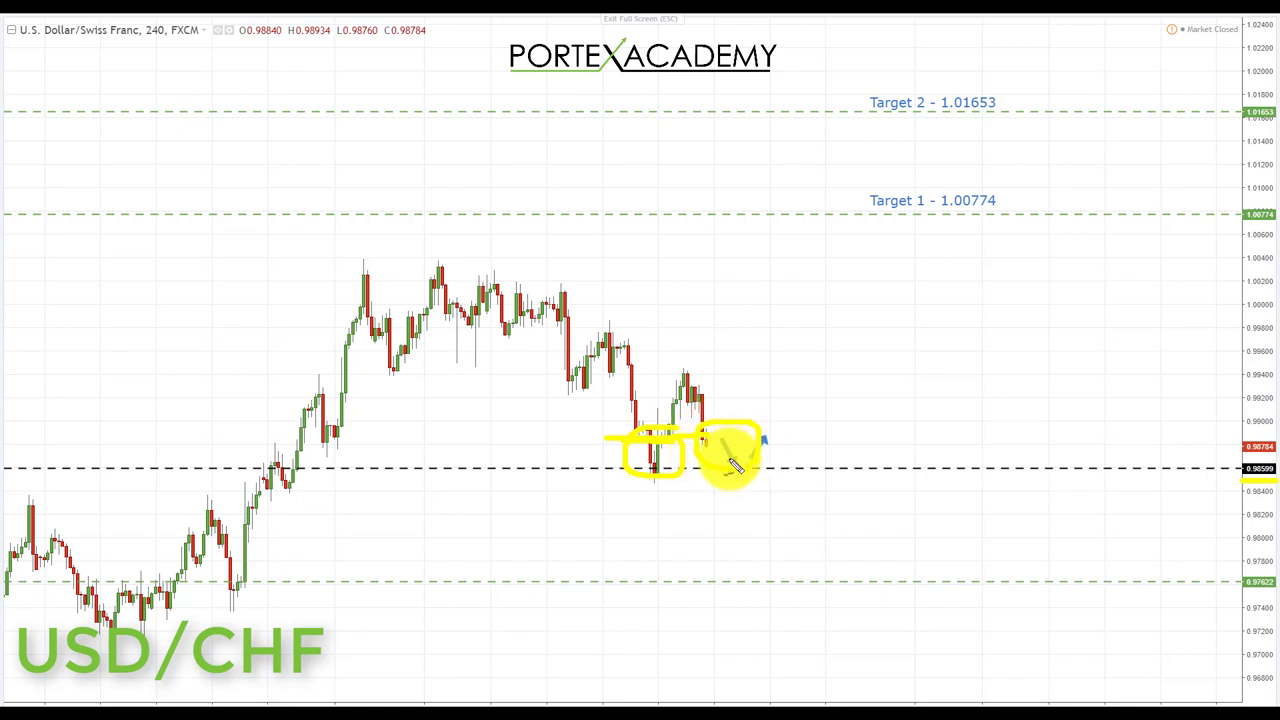
pyautogui.moveTo(757, 460)
pyautogui.mouseDown()
pyautogui.moveTo(812, 418)
pyautogui.moveTo(858, 258)
pyautogui.mouseUp()
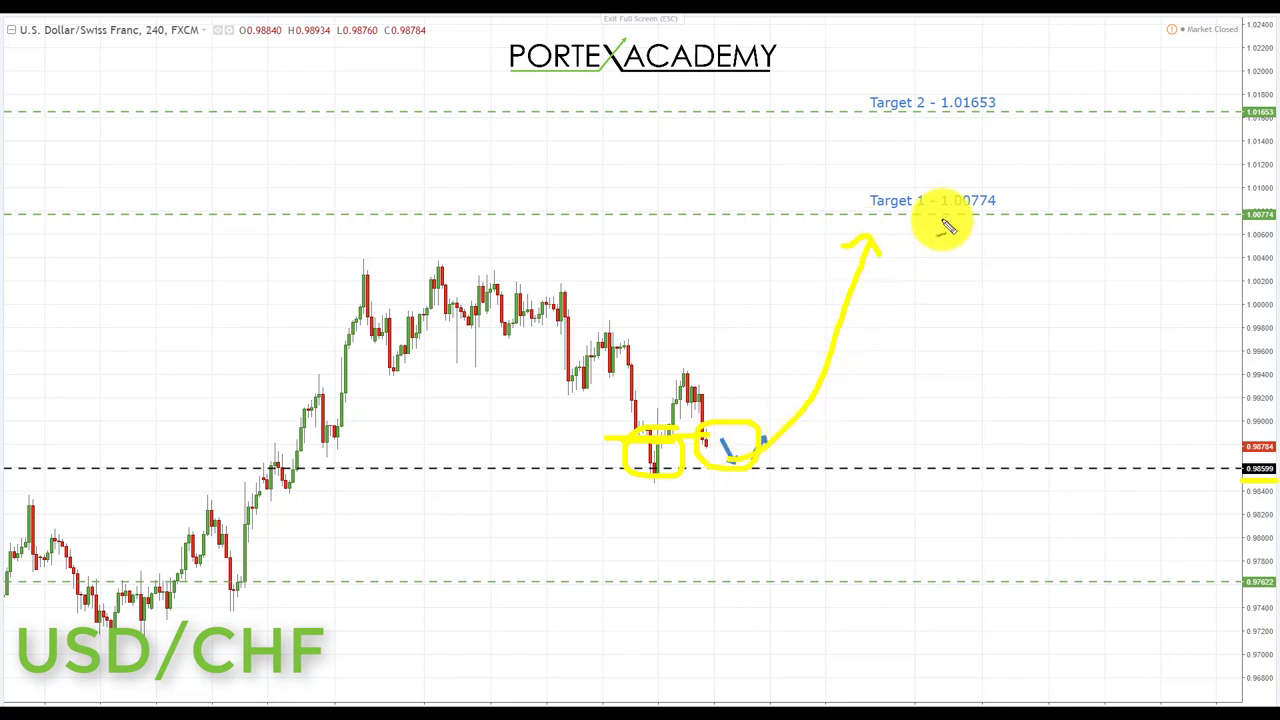
# Underline the Target 1 price 1.00774, extend the upward path towards Target 2, and underline the Target 2 price 1.01653
pyautogui.moveTo(938, 214); pyautogui.dragTo(995, 214)
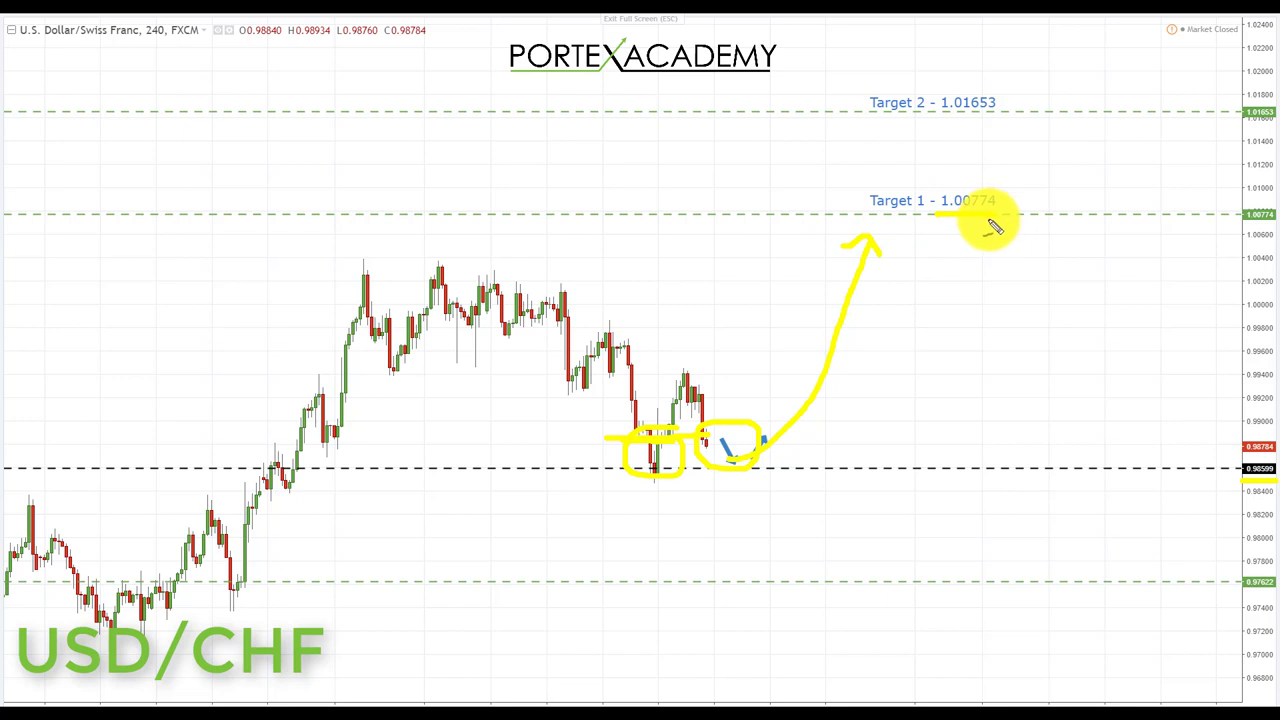
pyautogui.moveTo(862, 204); pyautogui.dragTo(930, 145)
pyautogui.moveTo(868, 116)
pyautogui.mouseDown()
pyautogui.moveTo(990, 122)
pyautogui.moveTo(950, 120)
pyautogui.mouseUp()
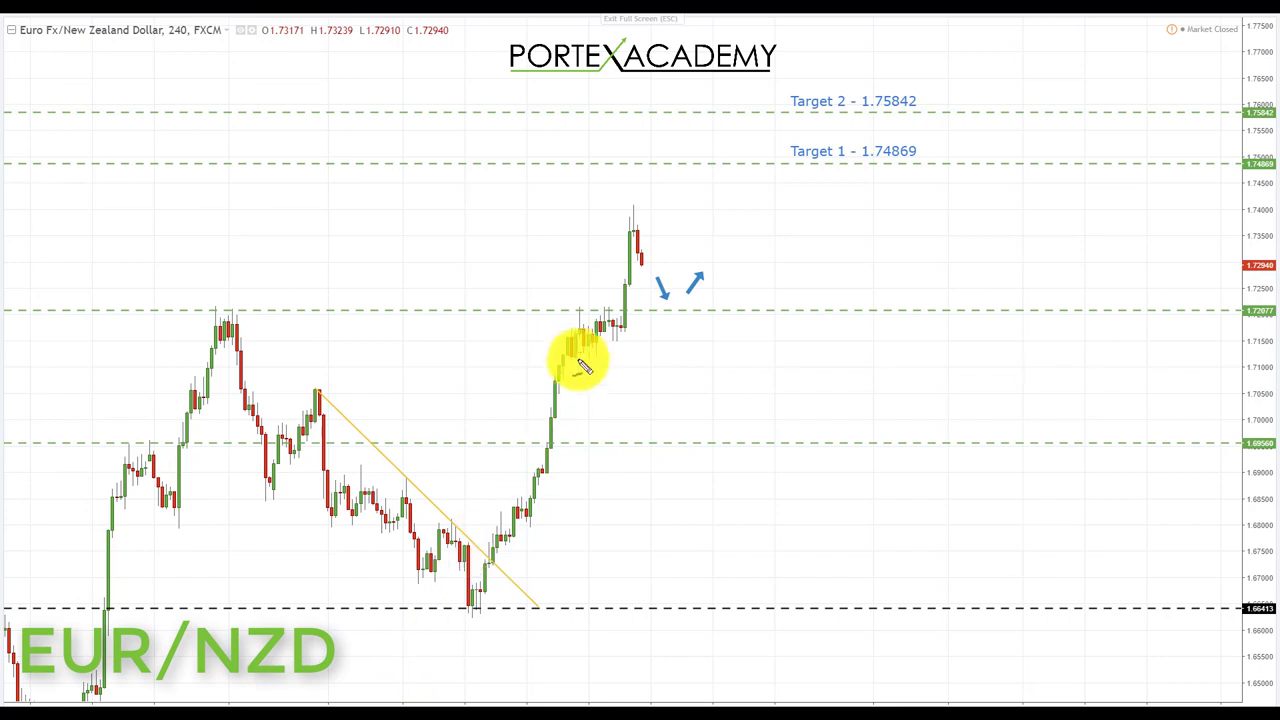
# On the EUR/NZD chart, draw an upward arrow beside the rally and mark the two trendline highs and the area just above the breakout
pyautogui.moveTo(568, 563); pyautogui.dragTo(652, 441)
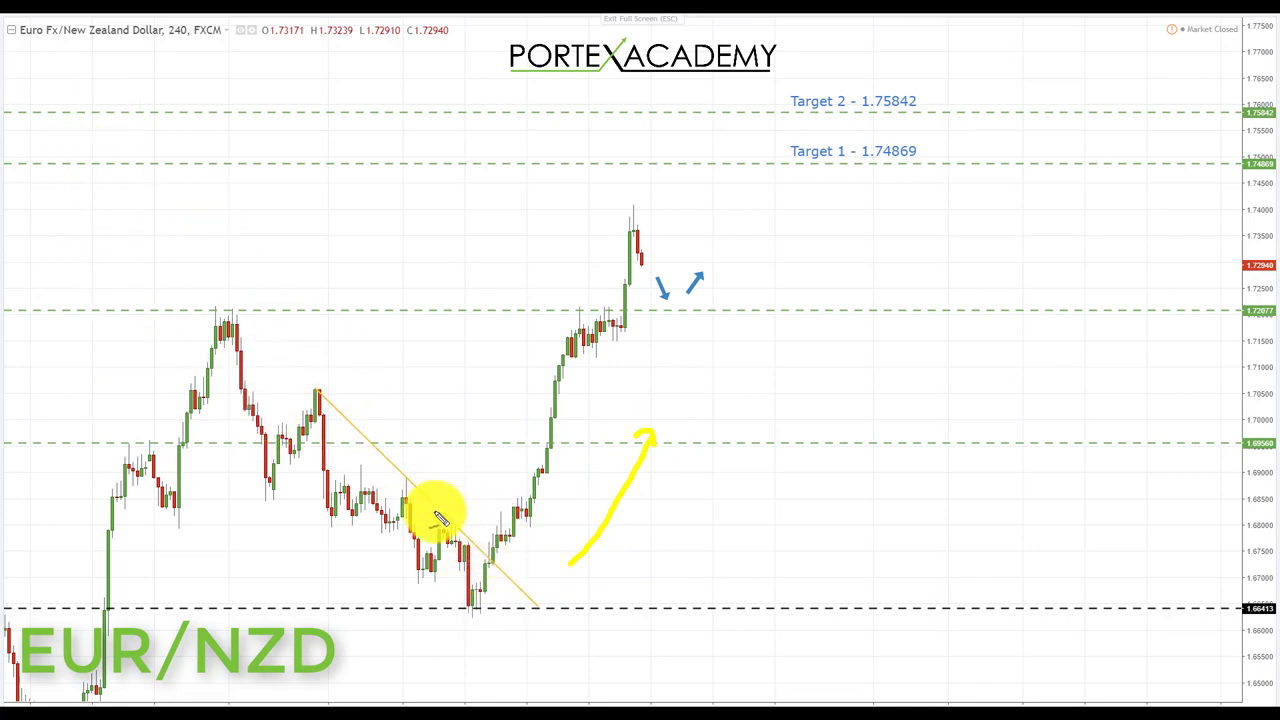
pyautogui.moveTo(328, 382)
pyautogui.mouseDown()
pyautogui.moveTo(303, 401)
pyautogui.moveTo(329, 396)
pyautogui.moveTo(326, 382)
pyautogui.mouseUp()
pyautogui.moveTo(413, 473)
pyautogui.mouseDown()
pyautogui.moveTo(400, 486)
pyautogui.moveTo(428, 491)
pyautogui.mouseUp()
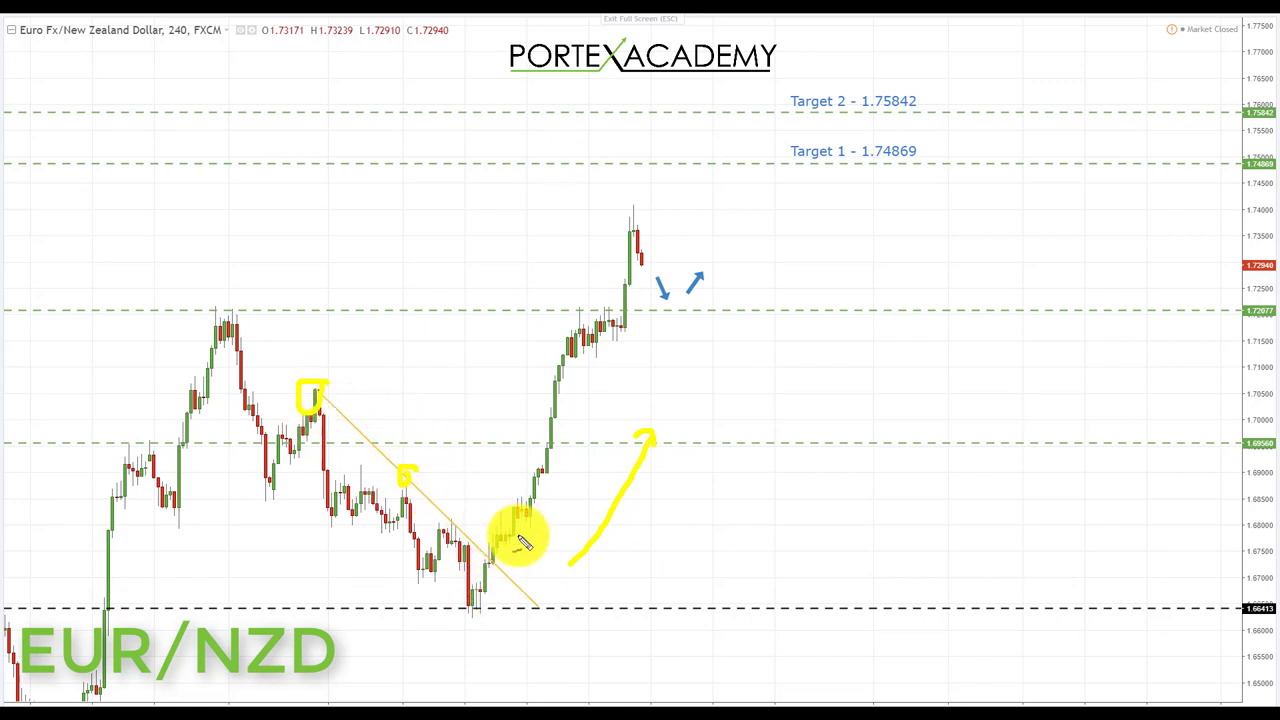
pyautogui.moveTo(497, 536); pyautogui.dragTo(522, 530)
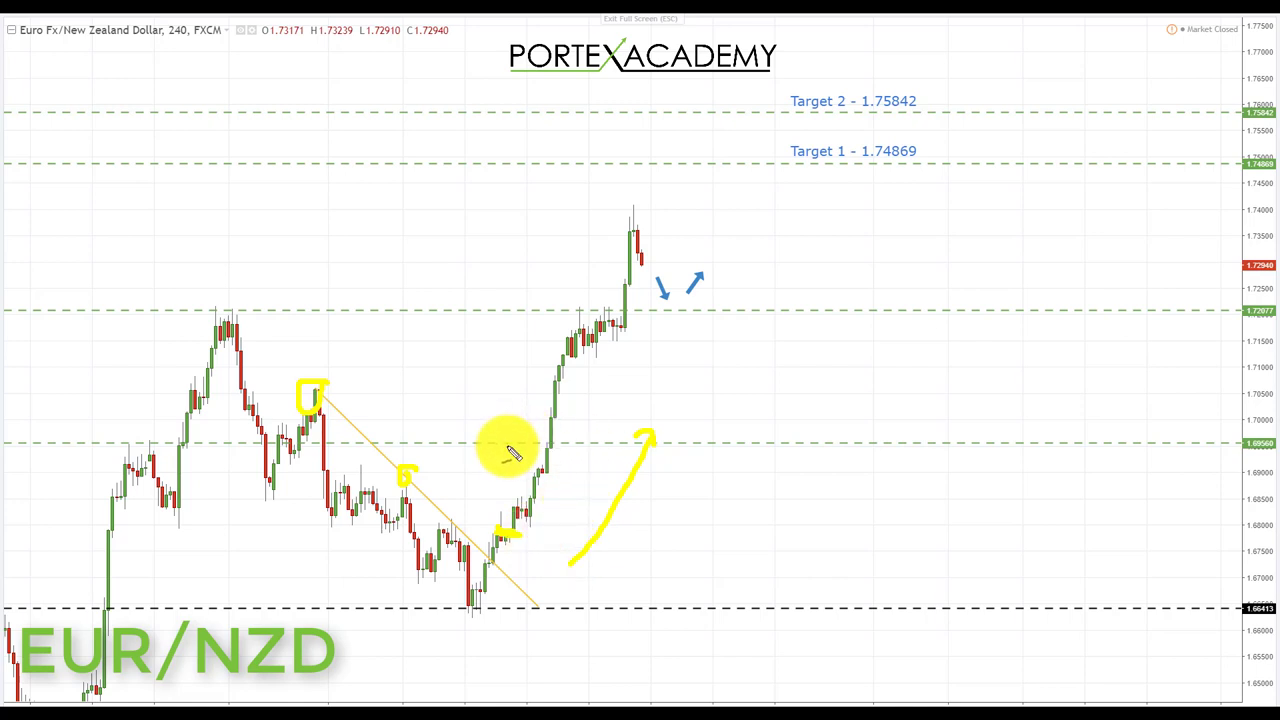
# Highlight where the rally meets the 1.69560 and 1.72077 levels, and underline the 1.72077 label on the price scale
pyautogui.moveTo(505, 443); pyautogui.dragTo(578, 441)
pyautogui.moveTo(545, 311); pyautogui.dragTo(610, 311)
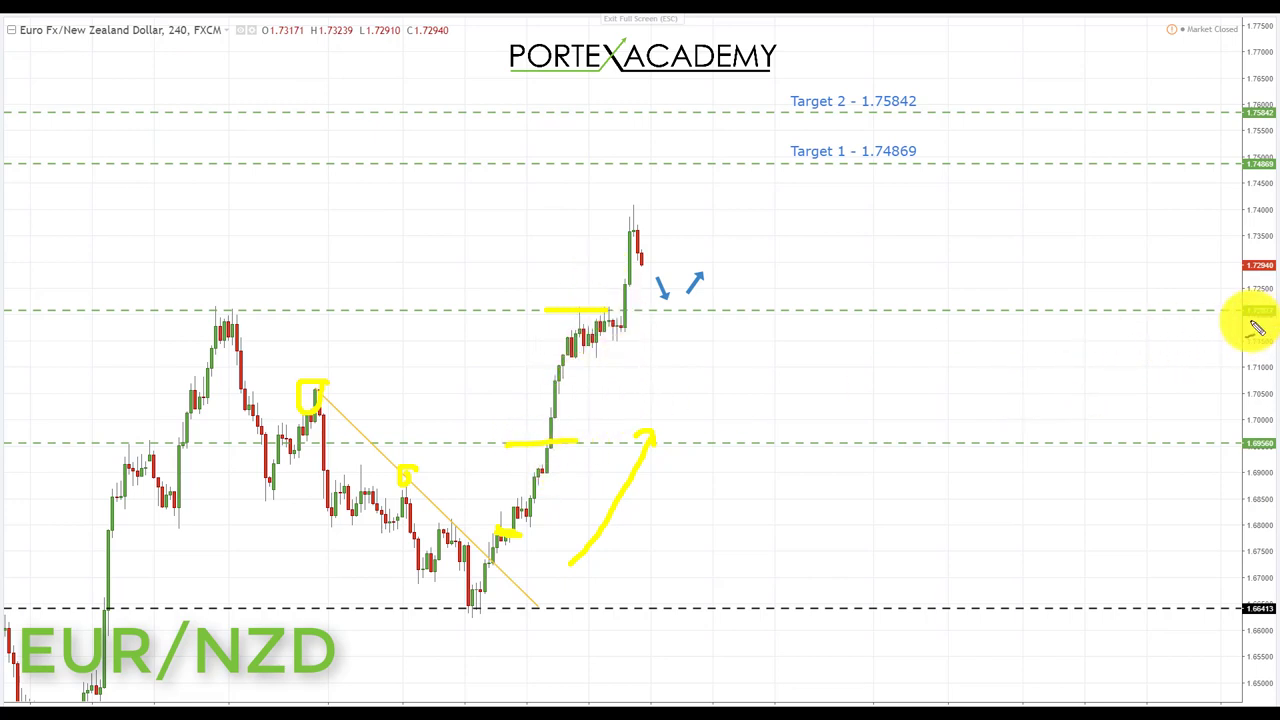
pyautogui.moveTo(1236, 322); pyautogui.dragTo(1276, 324)
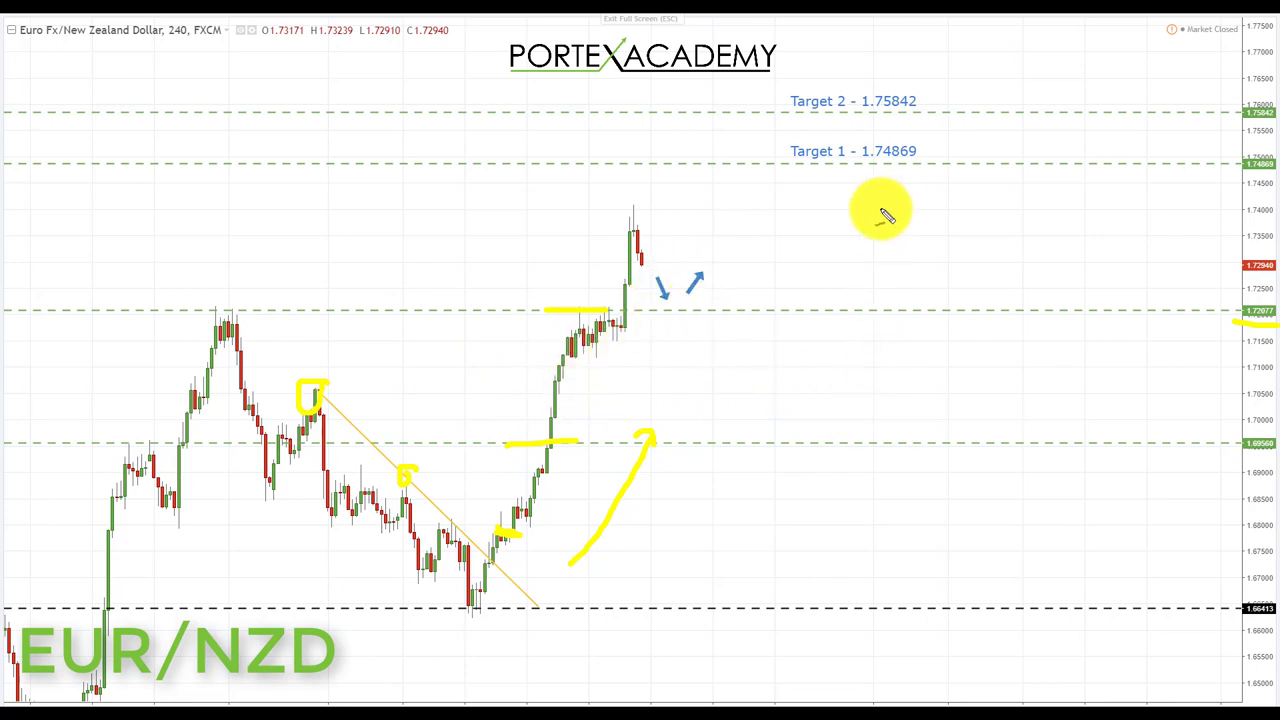
# Sketch a pullback to 1.72077 and a circled rebound rising to Target 1, and underline the target prices 1.74869 and 1.75842
pyautogui.moveTo(640, 263)
pyautogui.mouseDown()
pyautogui.moveTo(681, 300)
pyautogui.moveTo(657, 314)
pyautogui.moveTo(735, 314)
pyautogui.mouseUp()
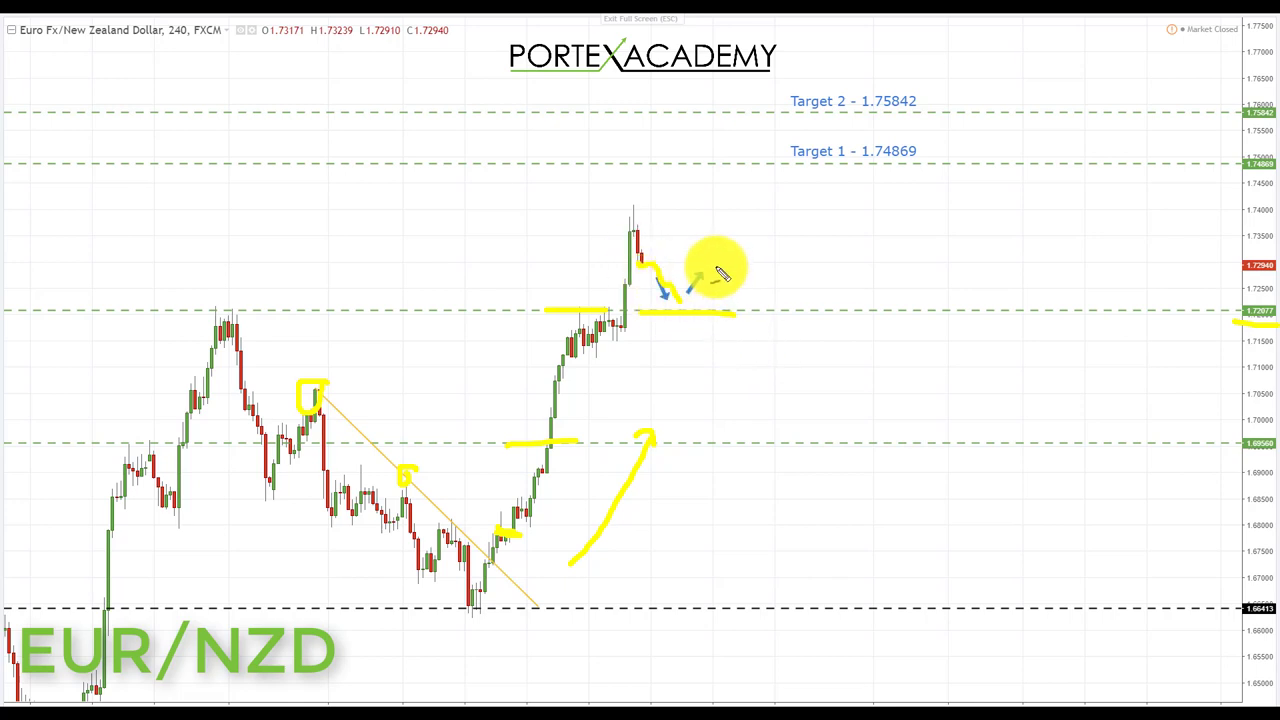
pyautogui.moveTo(697, 268)
pyautogui.mouseDown()
pyautogui.moveTo(690, 294)
pyautogui.moveTo(730, 292)
pyautogui.moveTo(707, 268)
pyautogui.moveTo(737, 249)
pyautogui.moveTo(757, 185)
pyautogui.moveTo(744, 182)
pyautogui.mouseUp()
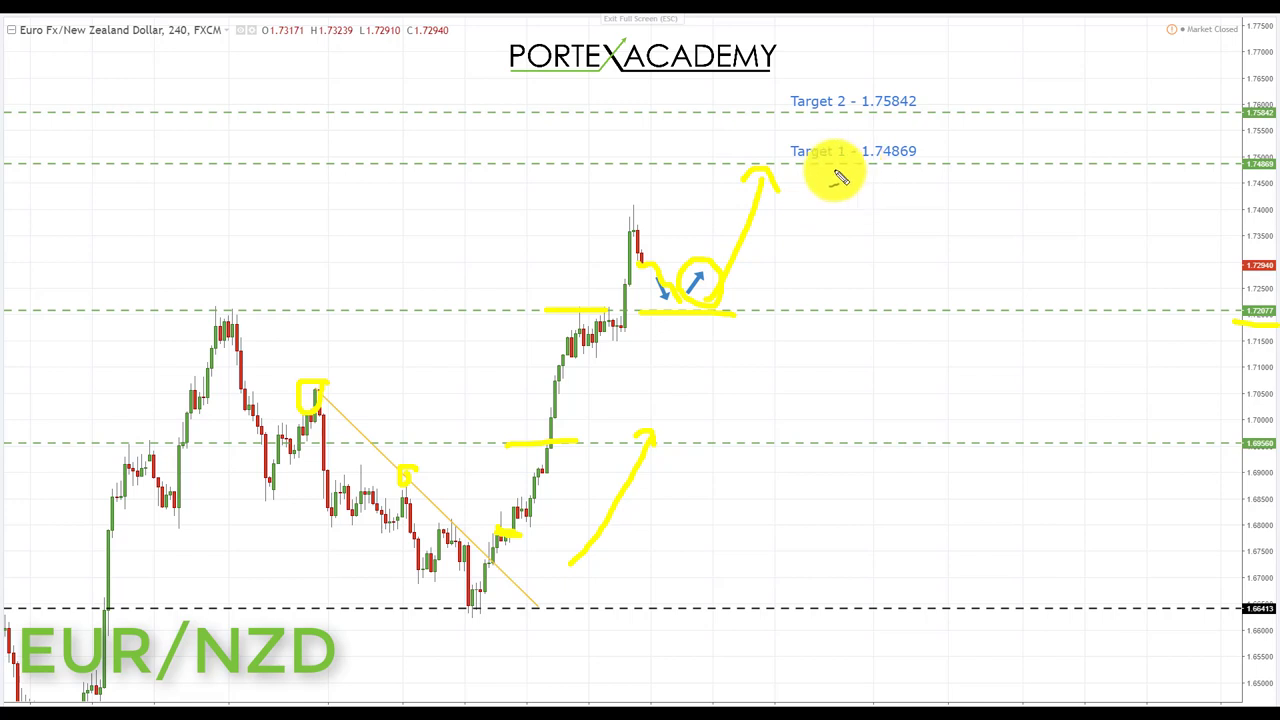
pyautogui.moveTo(835, 170); pyautogui.dragTo(928, 170)
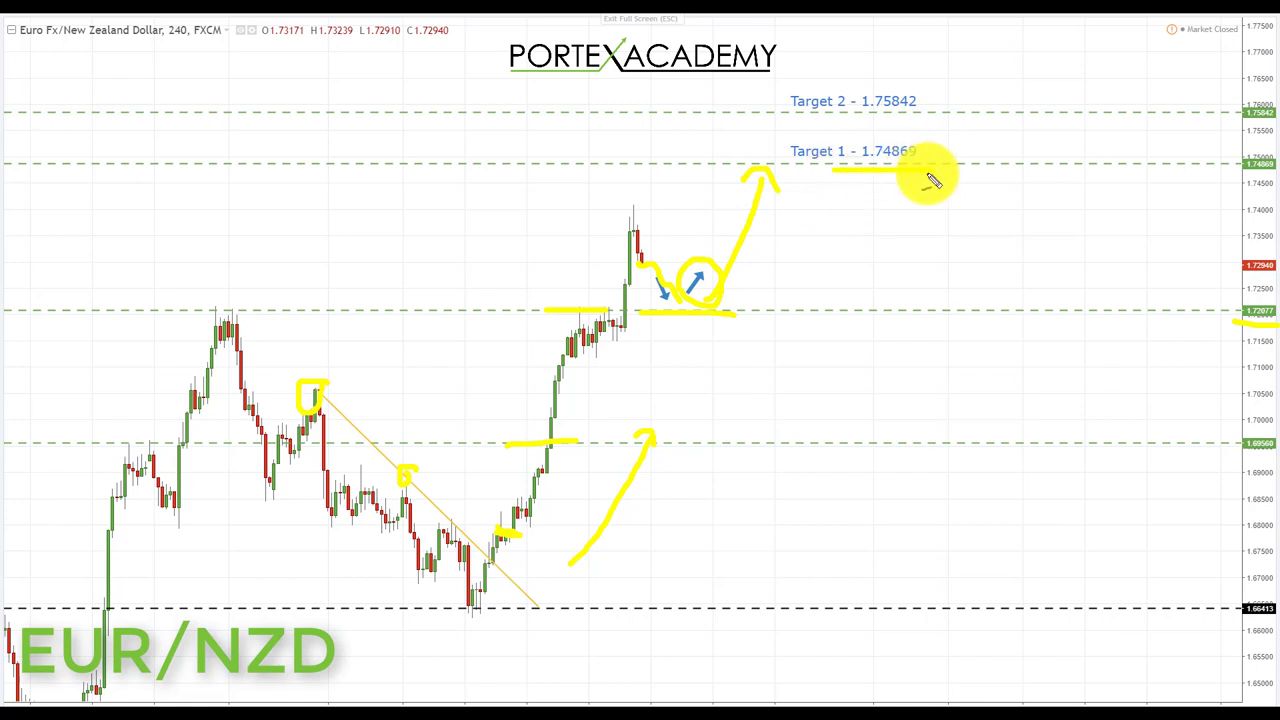
pyautogui.moveTo(848, 116); pyautogui.dragTo(933, 126)
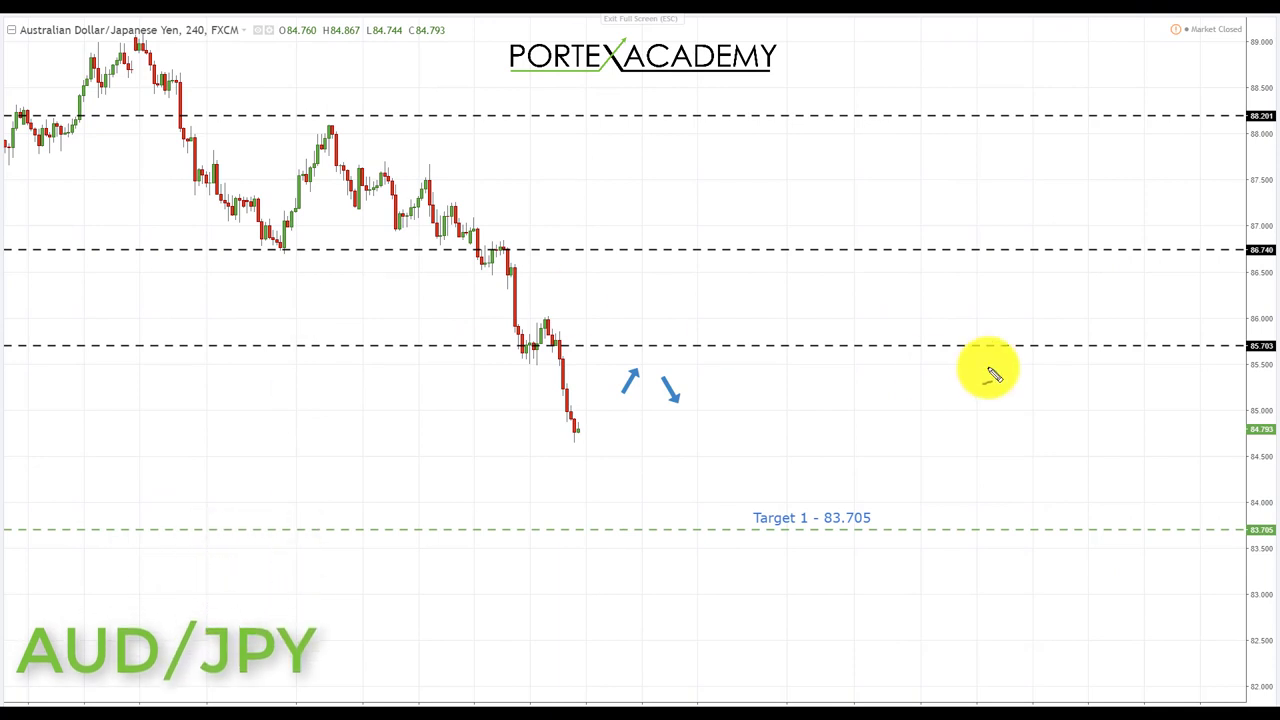
# On the AUD/JPY chart, highlight the broken 85.703 level and its price label, and draw a downward arrow from above to the 86.740 level
pyautogui.moveTo(505, 347); pyautogui.dragTo(582, 345)
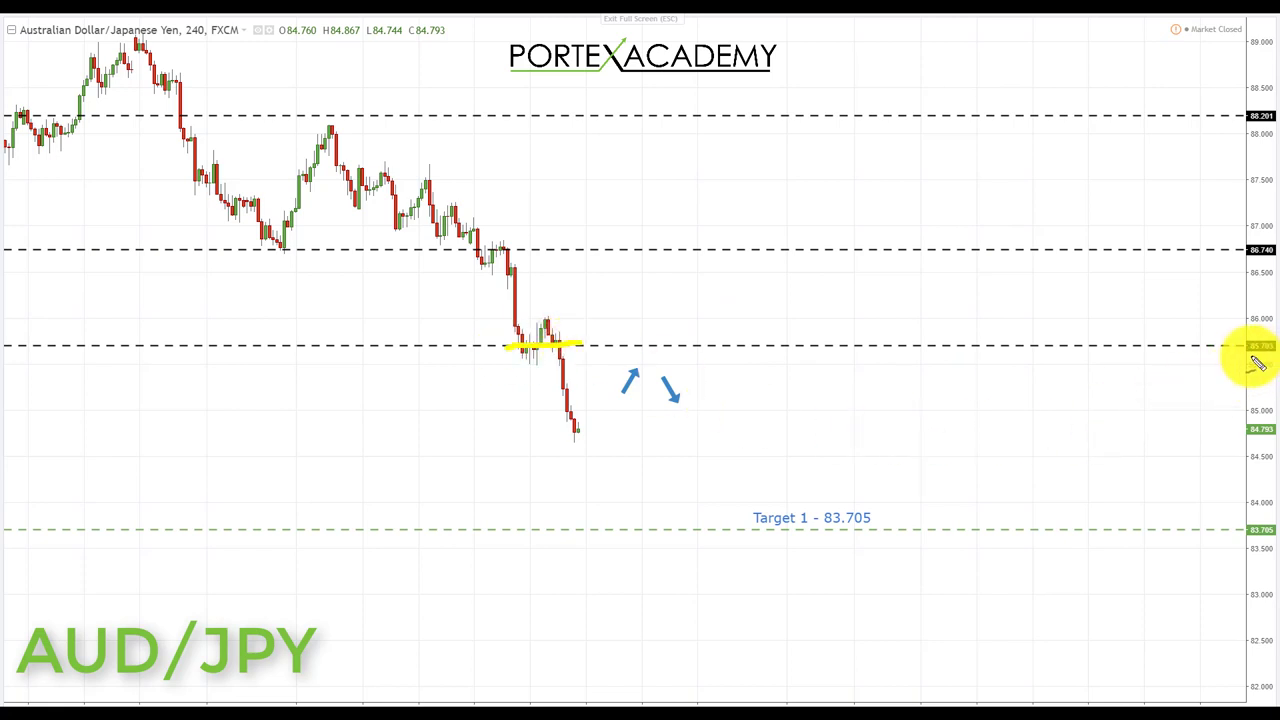
pyautogui.moveTo(660, 76); pyautogui.dragTo(702, 242)
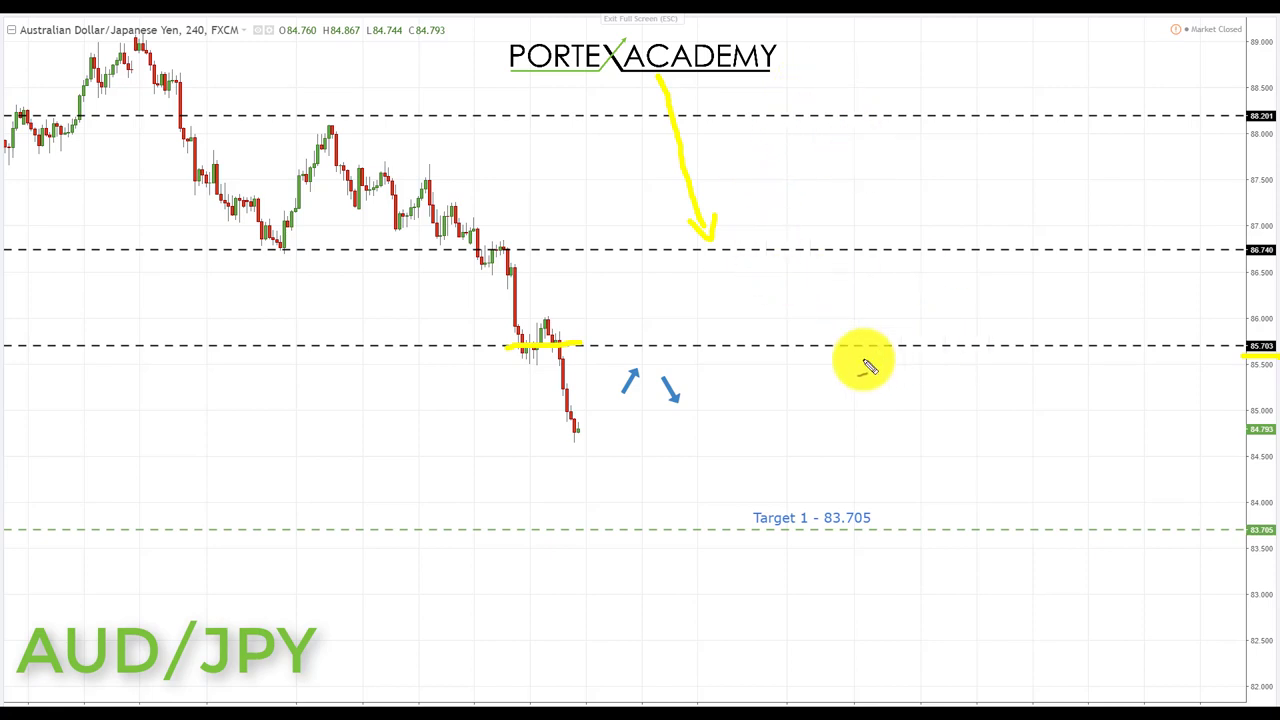
# Sketch a rebound to a circled retest at 85.703, followed by an arrow down to Target 1, and underline its price 83.705
pyautogui.moveTo(577, 430)
pyautogui.mouseDown()
pyautogui.moveTo(583, 405)
pyautogui.moveTo(623, 380)
pyautogui.mouseUp()
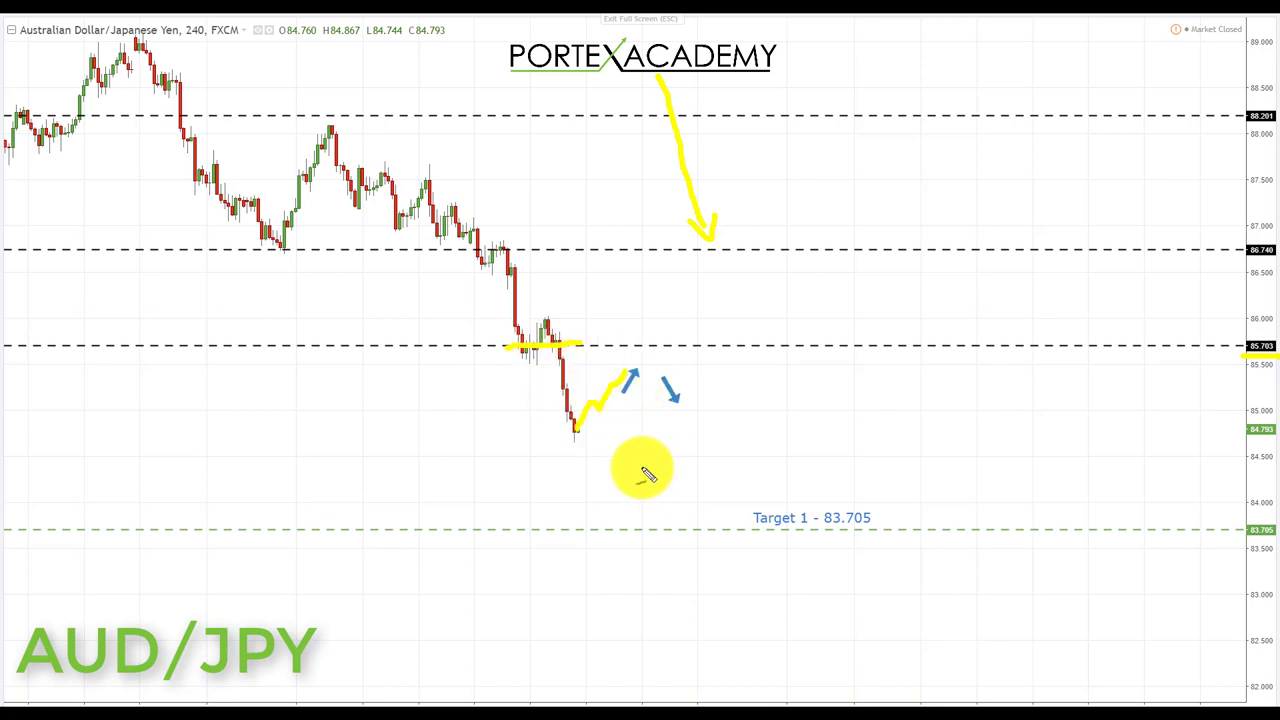
pyautogui.moveTo(583, 347); pyautogui.dragTo(672, 347)
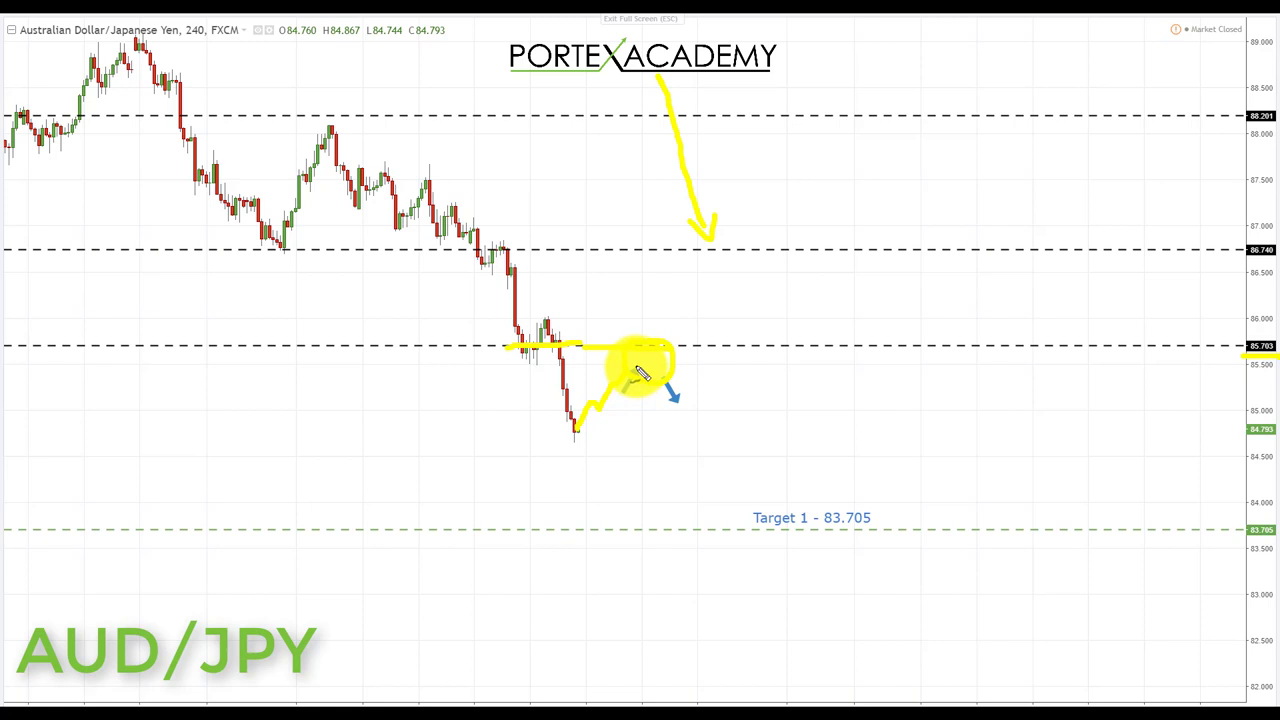
pyautogui.moveTo(642, 373)
pyautogui.mouseDown()
pyautogui.moveTo(666, 377)
pyautogui.moveTo(737, 471)
pyautogui.moveTo(740, 507)
pyautogui.moveTo(761, 481)
pyautogui.mouseUp()
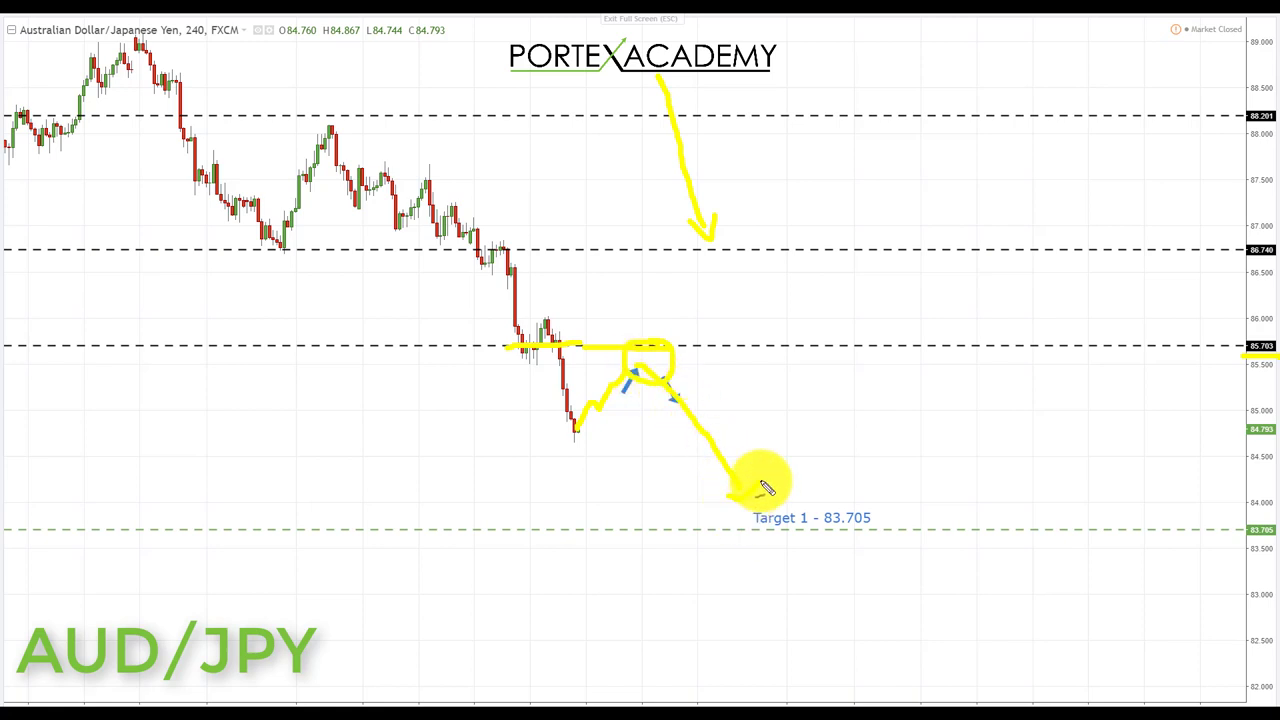
pyautogui.moveTo(797, 538); pyautogui.dragTo(880, 538)
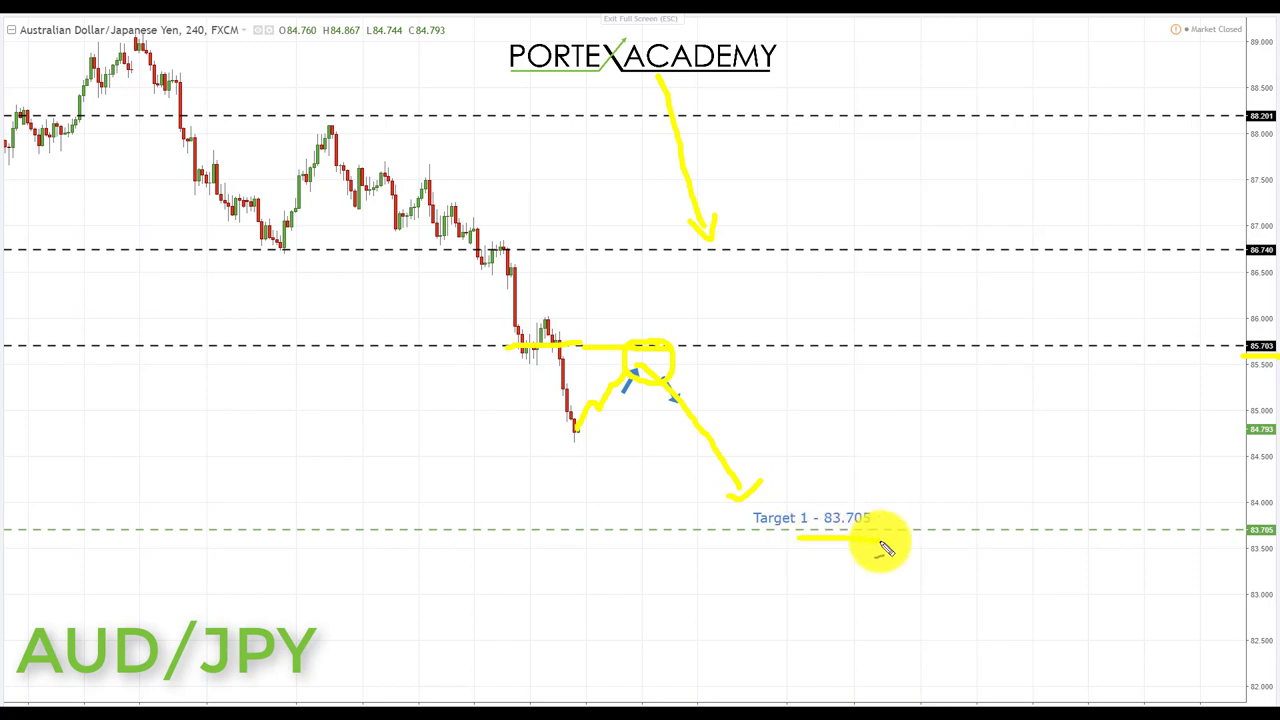